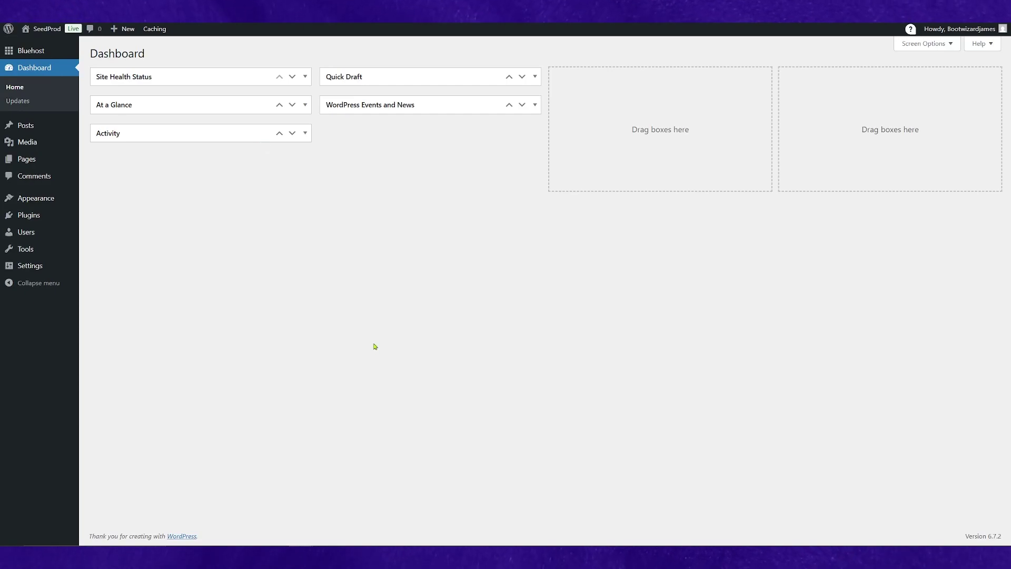
# Upload the SeedProd 6.18.14 plugin zip file to the WordPress site and install it.
pyautogui.moveTo(28, 215)
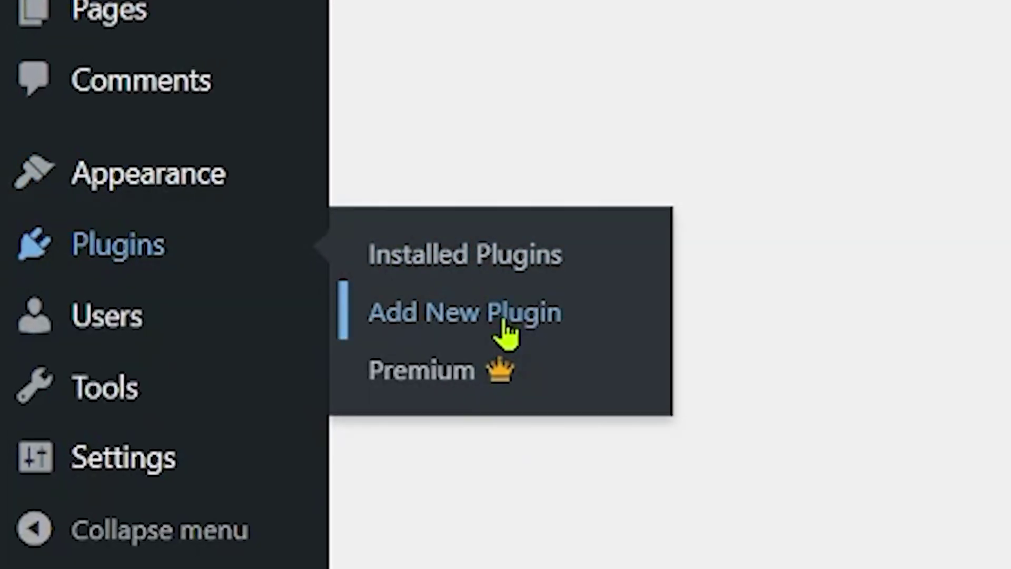
pyautogui.click(505, 328)
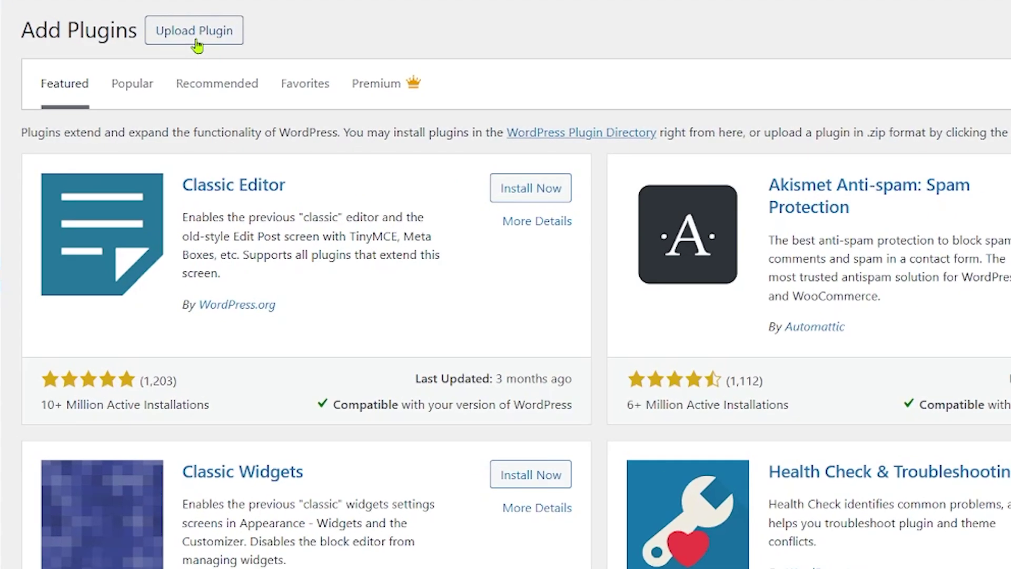
pyautogui.click(196, 45)
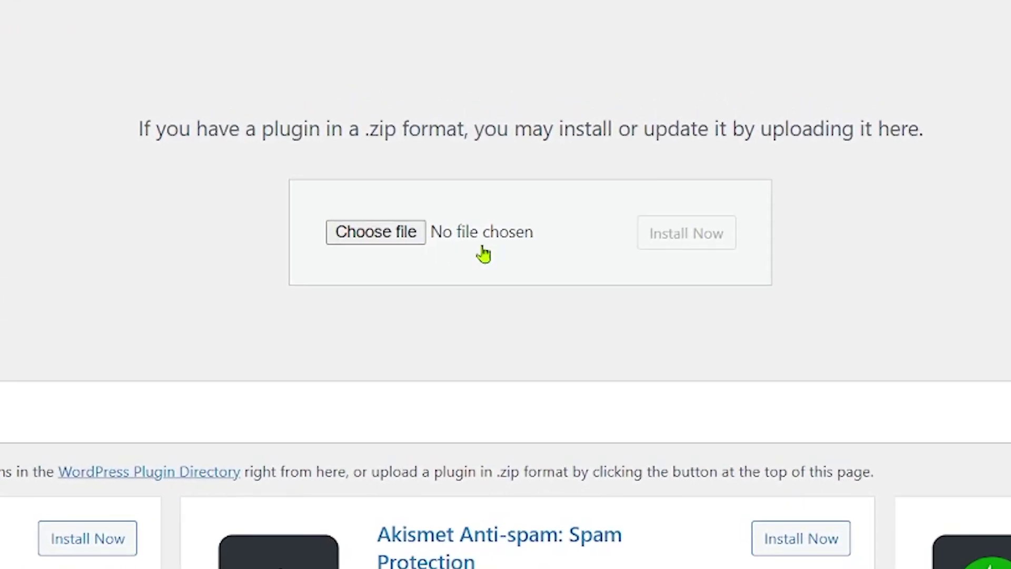
pyautogui.moveTo(447, 269)
pyautogui.mouseDown()
pyautogui.moveTo(527, 405)
pyautogui.moveTo(515, 353)
pyautogui.moveTo(433, 368)
pyautogui.moveTo(455, 383)
pyautogui.moveTo(463, 363)
pyautogui.moveTo(456, 250)
pyautogui.moveTo(359, 264)
pyautogui.moveTo(411, 270)
pyautogui.moveTo(433, 301)
pyautogui.moveTo(436, 261)
pyautogui.mouseUp()
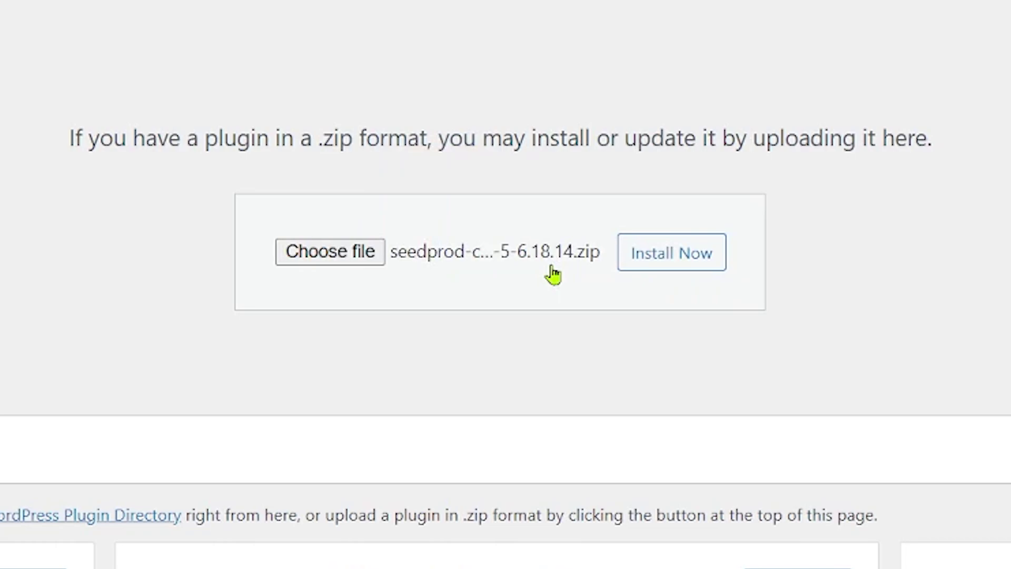
pyautogui.click(682, 254)
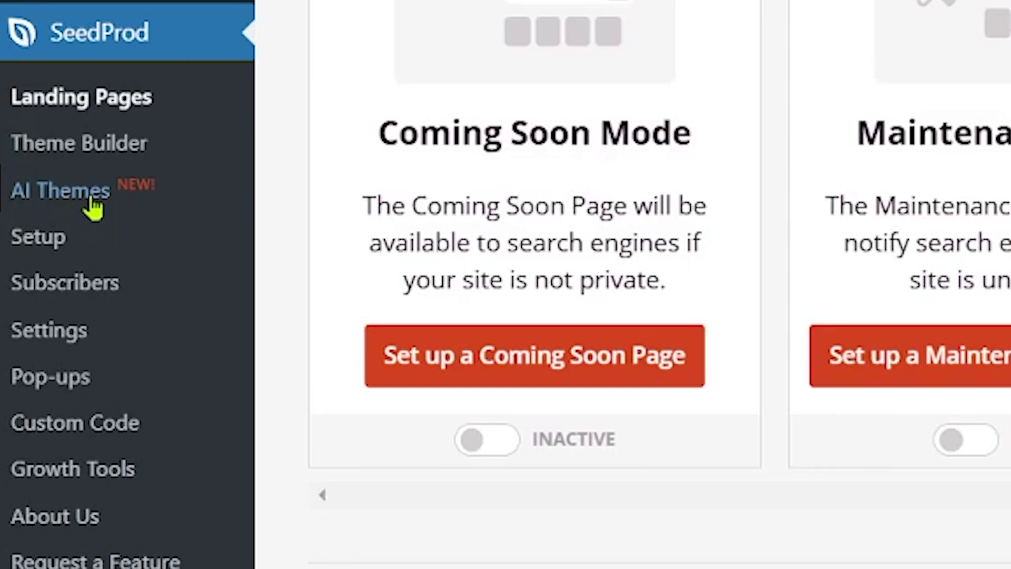
# Go to SeedProd's AI Themes and start creating a new site with AI.
pyautogui.click(94, 207)
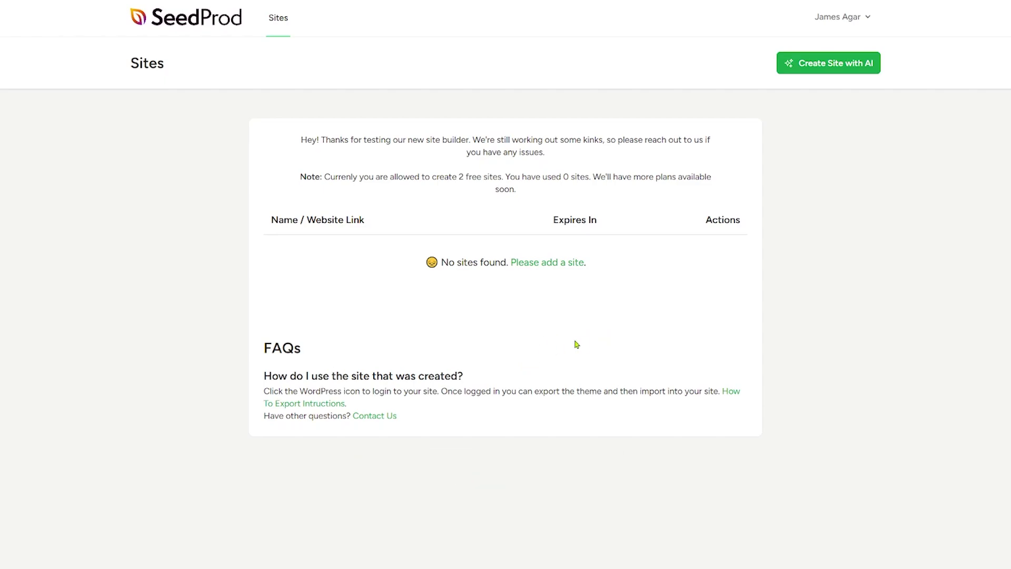
pyautogui.click(799, 73)
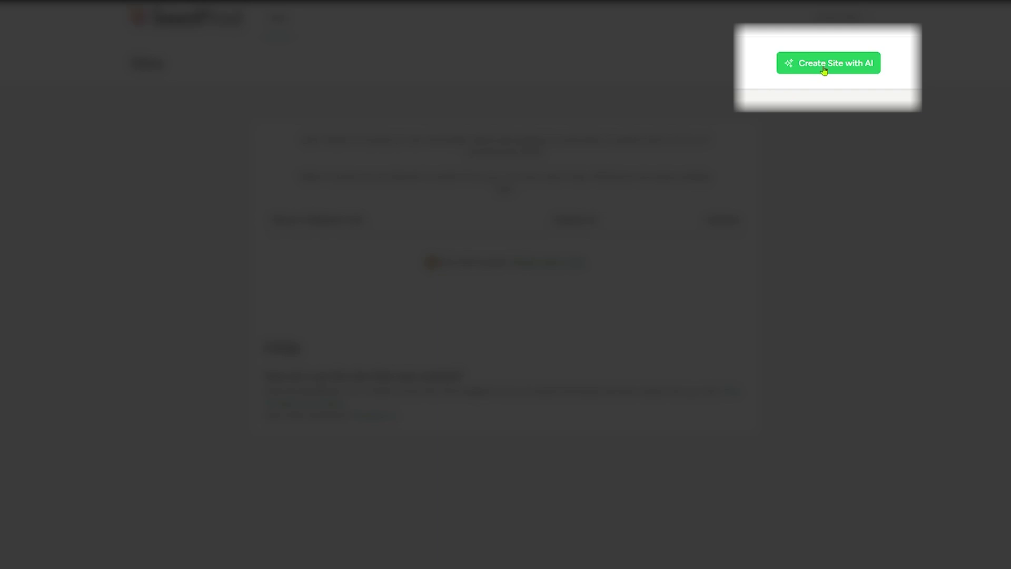
pyautogui.click(825, 71)
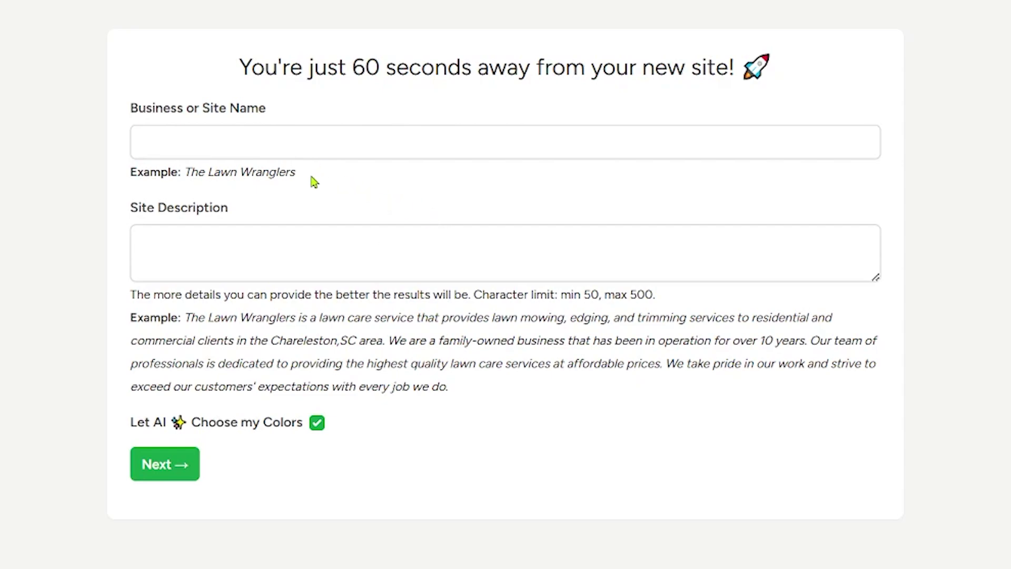
# Copy the example name "The Lawn Wranglers" into the business or site name.
pyautogui.moveTo(314, 180); pyautogui.dragTo(184, 176)
pyautogui.hotkey('ctrl', 'c')
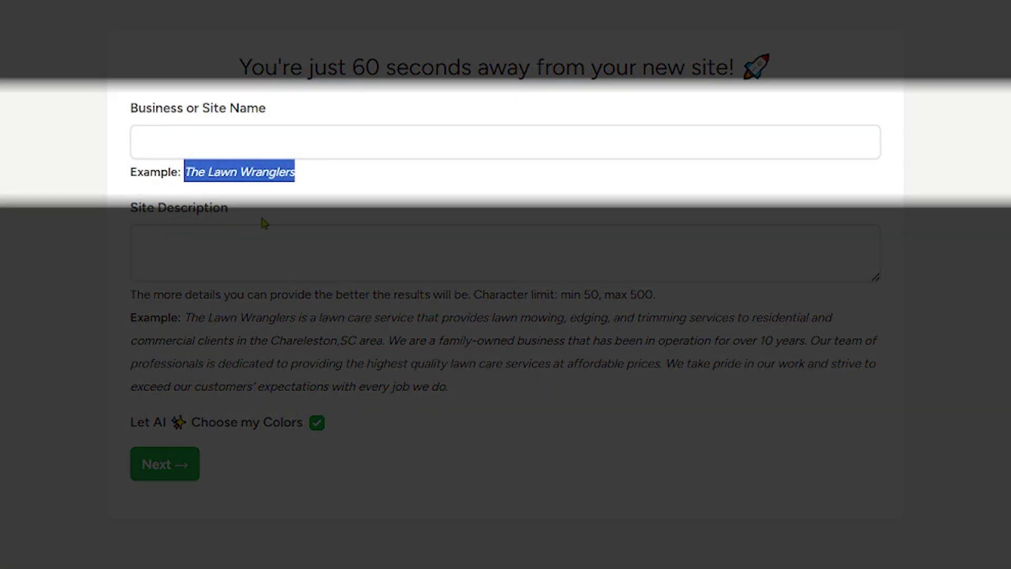
pyautogui.click(235, 145)
pyautogui.hotkey('ctrl', 'v')
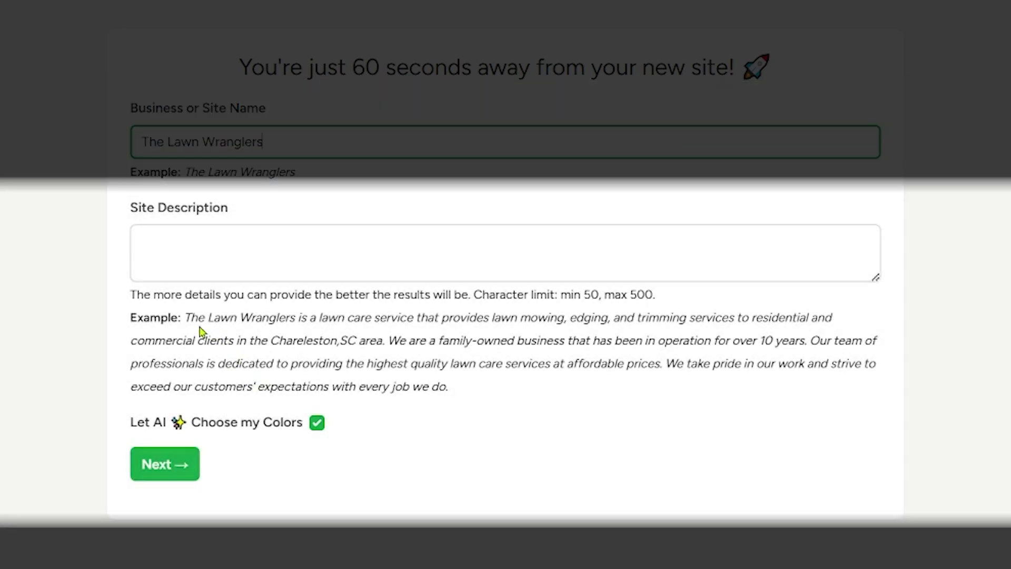
# Copy the full example text about The Lawn Wranglers lawn care service into the site description.
pyautogui.moveTo(182, 318); pyautogui.dragTo(495, 399)
pyautogui.hotkey('ctrl', 'c')
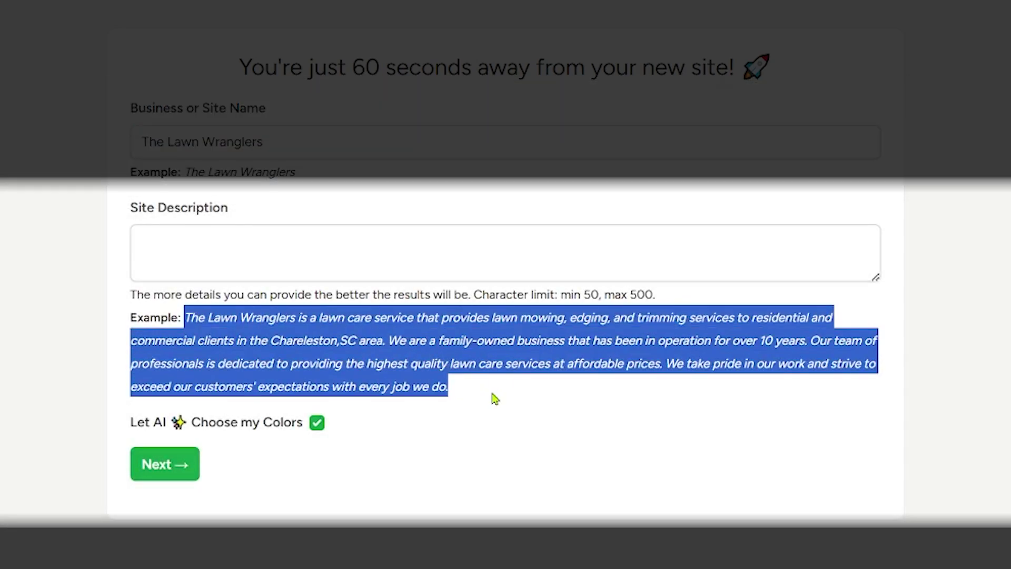
pyautogui.click(349, 257)
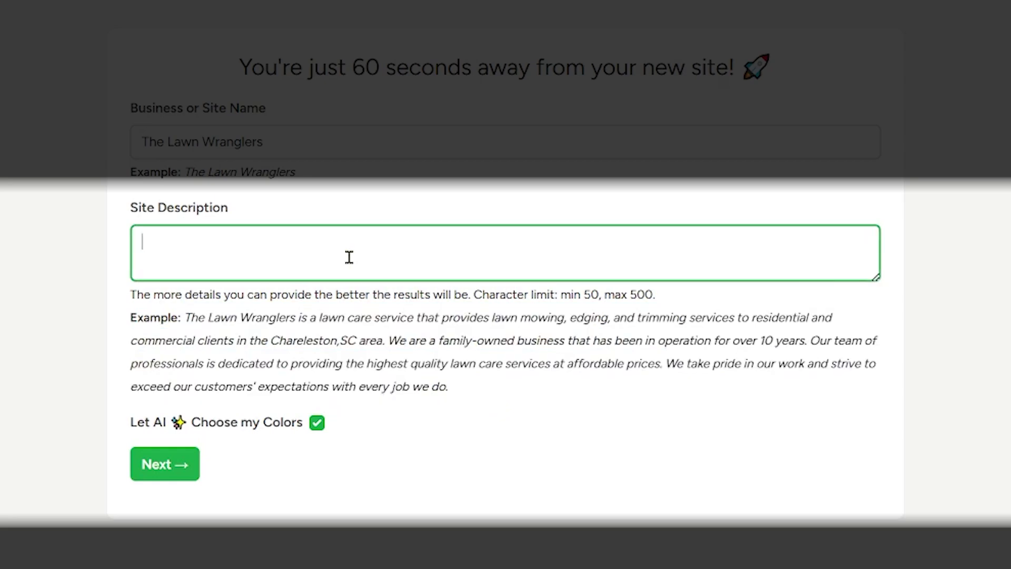
pyautogui.hotkey('ctrl', 'v')
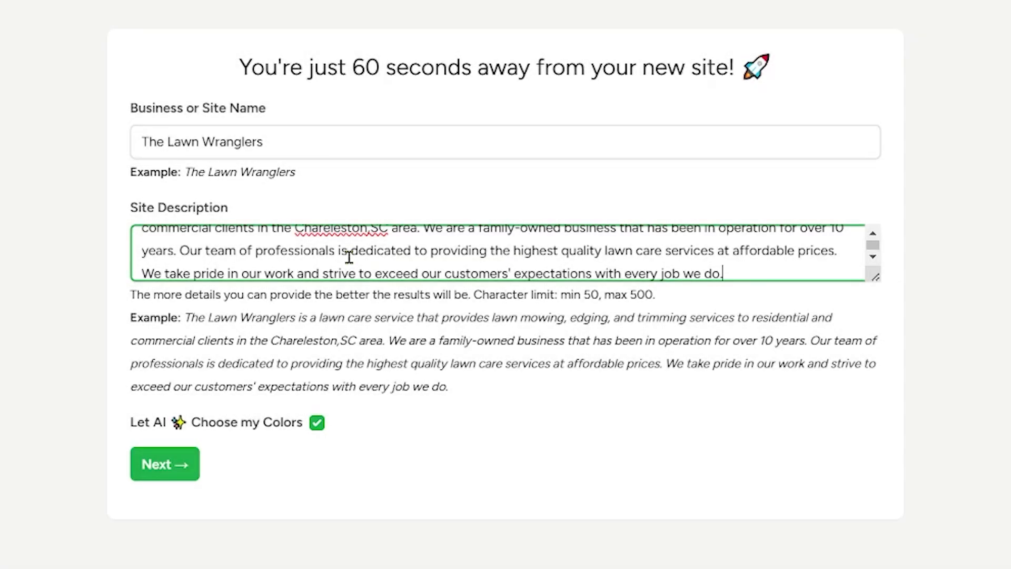
pyautogui.press('Tab')
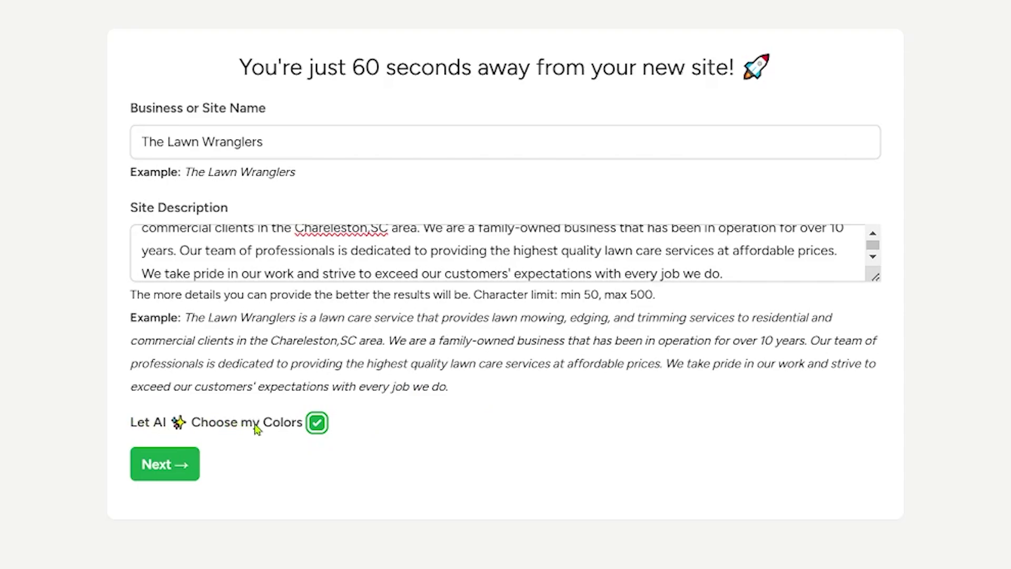
# View the manual primary and neutral color options, restore the AI color choice, and generate the site.
pyautogui.click(318, 423)
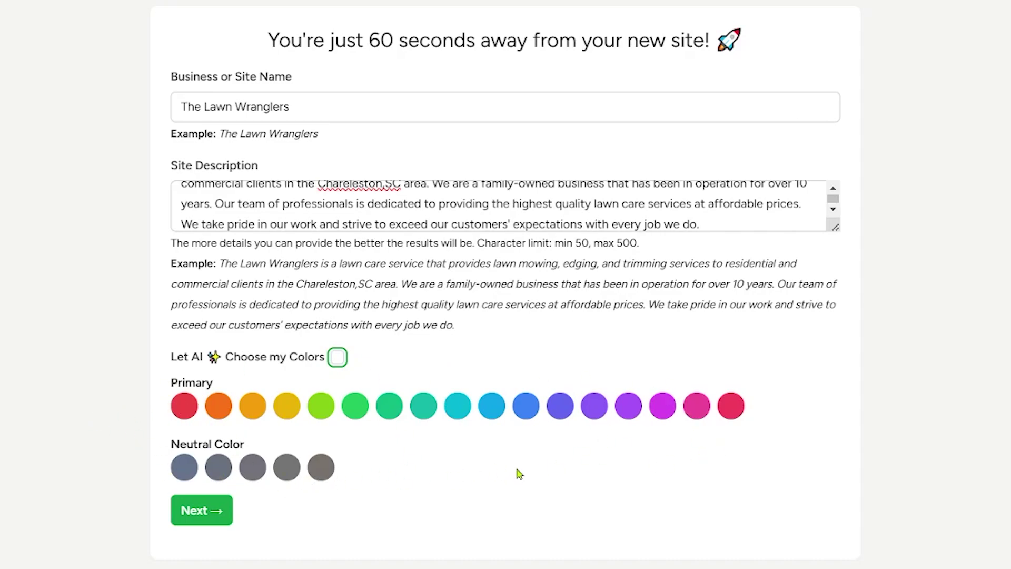
pyautogui.click(338, 360)
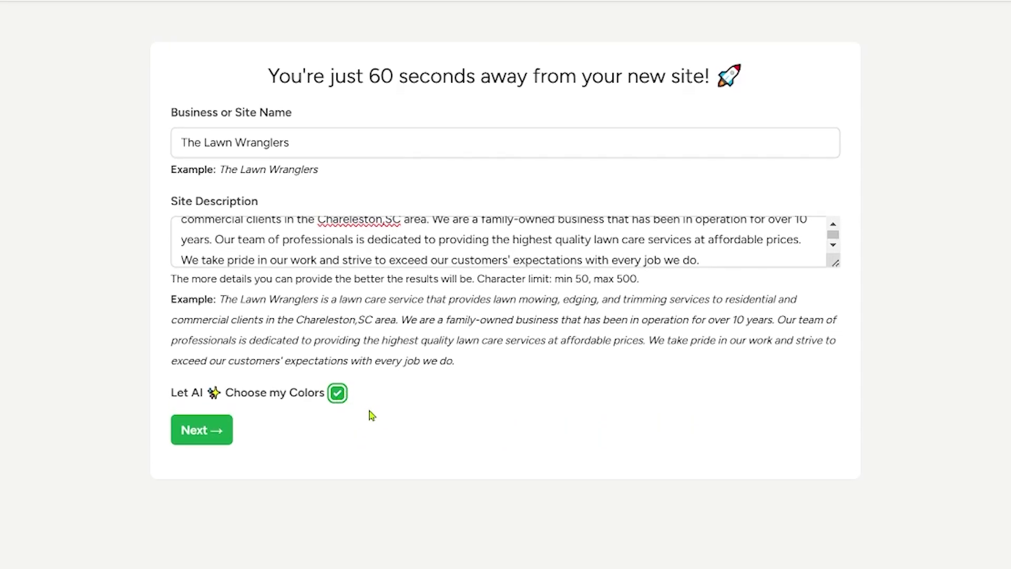
pyautogui.click(206, 446)
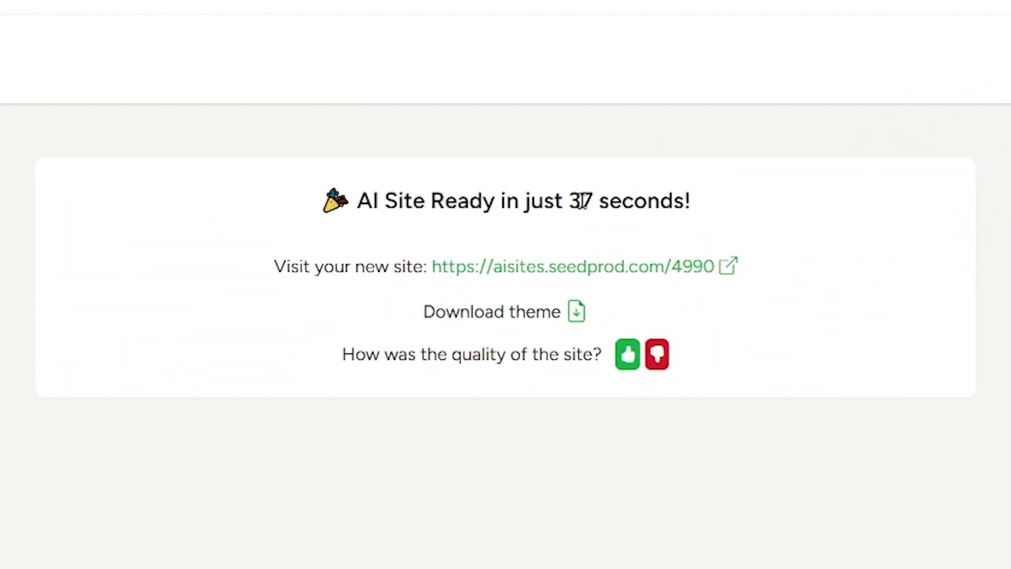
# Open the generated site in a new browser tab and review its homepage from the hero section through services, pricing and testimonials to the footer.
pyautogui.rightClick(525, 273)
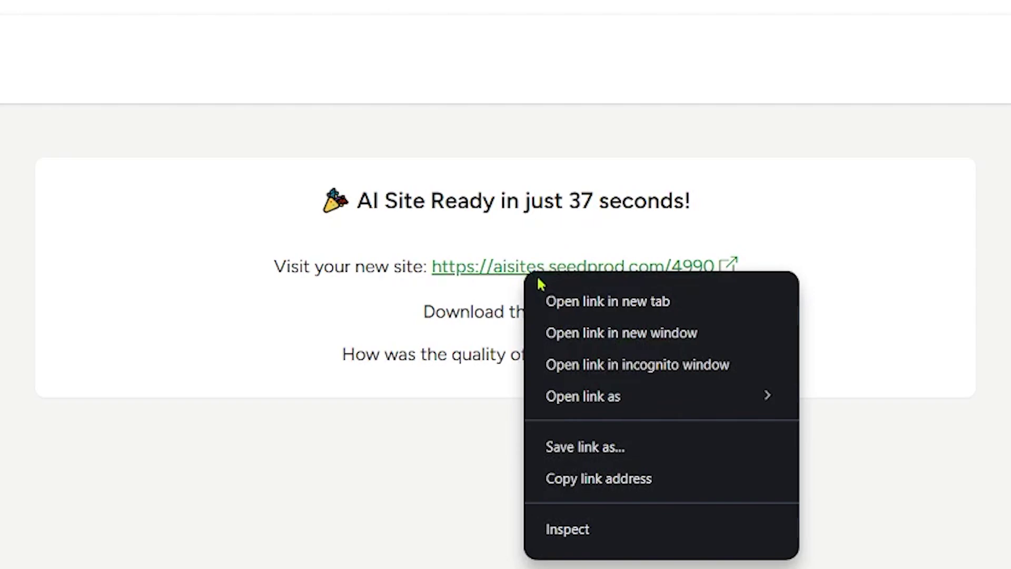
pyautogui.click(550, 302)
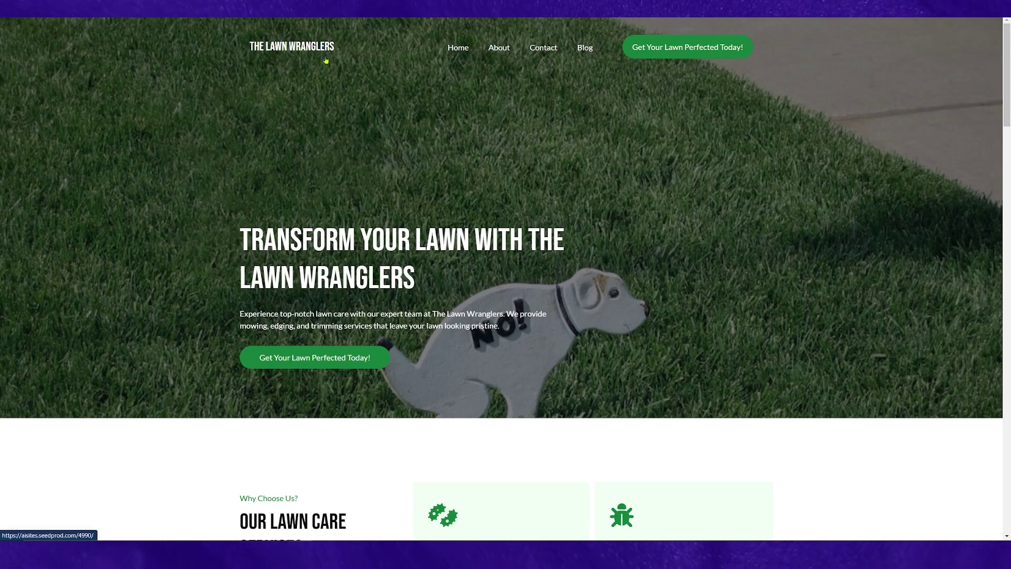
pyautogui.scroll(-3, 400, 136)
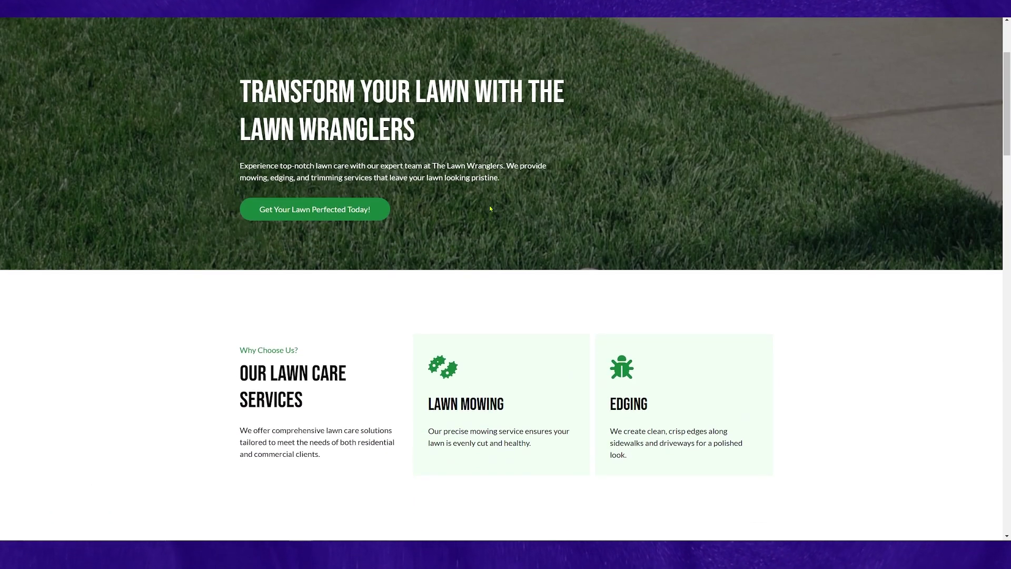
pyautogui.scroll(-2, 497, 219)
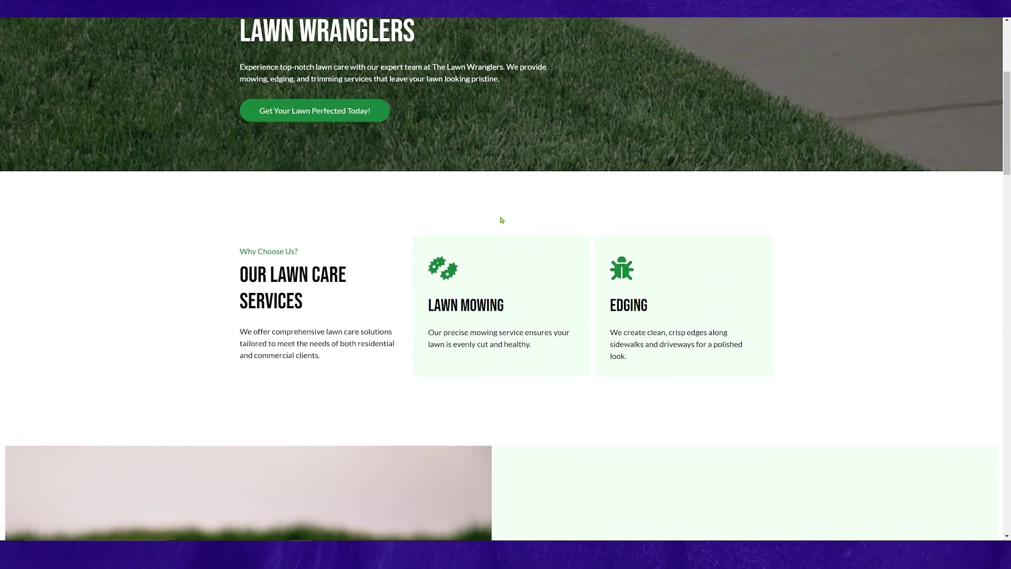
pyautogui.scroll(-5, 492, 218)
pyautogui.scroll(-4, 492, 219)
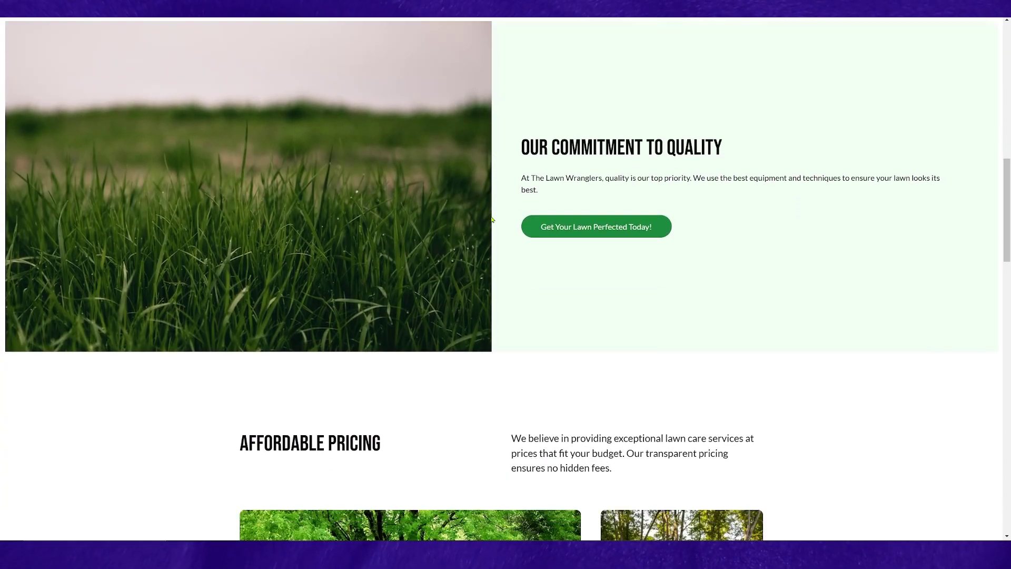
pyautogui.scroll(-4, 491, 226)
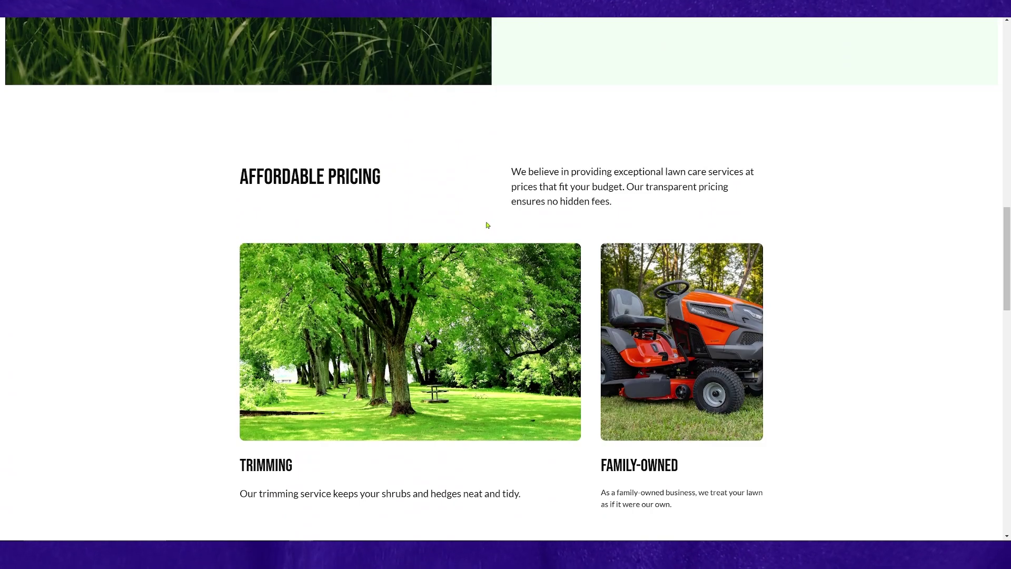
pyautogui.scroll(-3, 487, 225)
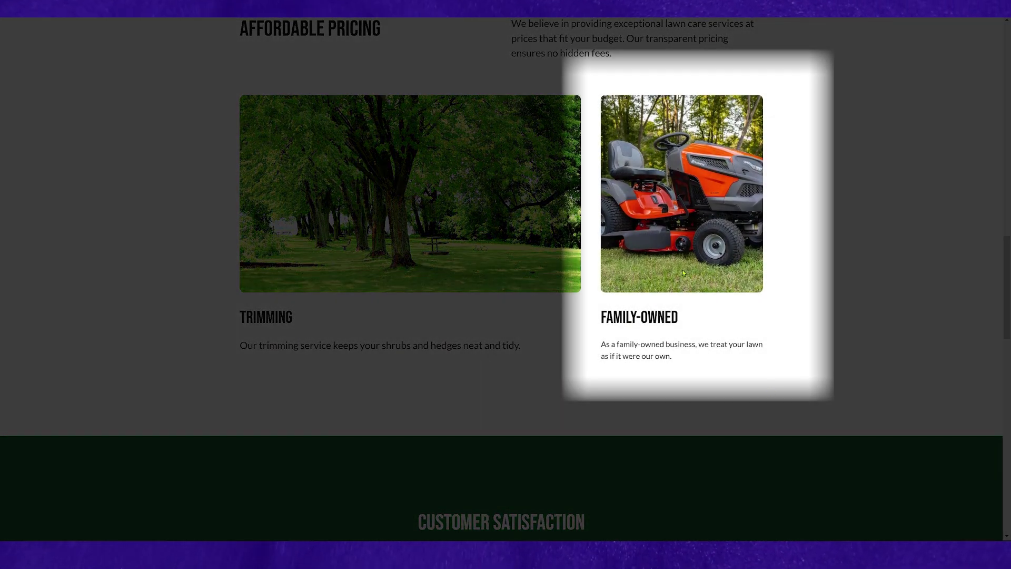
pyautogui.scroll(-7, 531, 321)
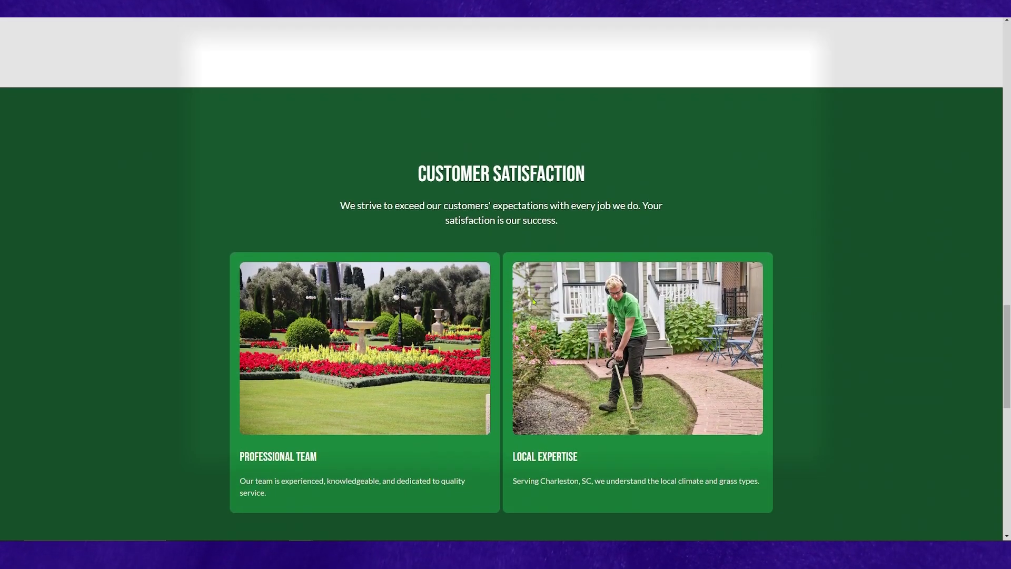
pyautogui.scroll(-2, 534, 332)
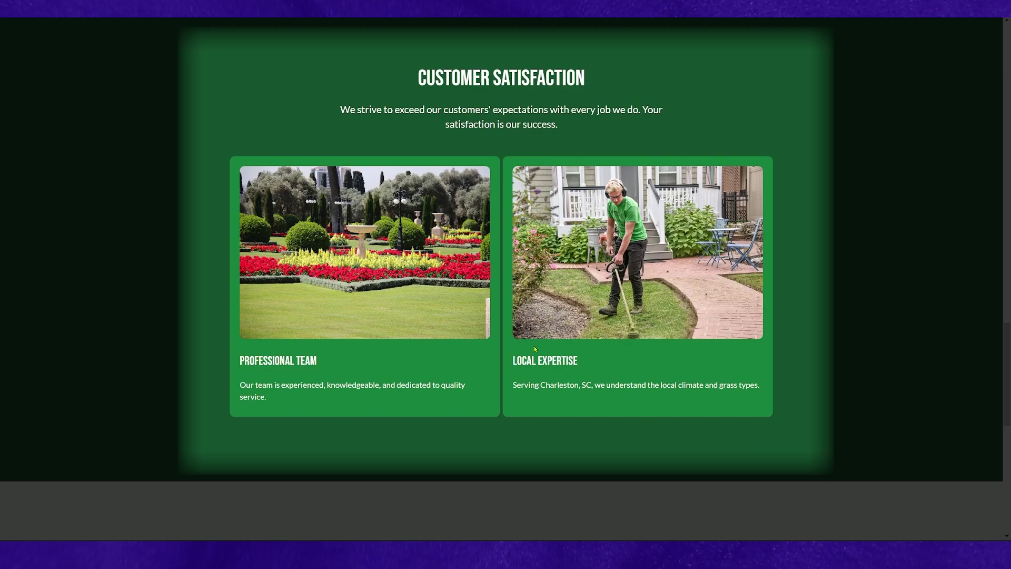
pyautogui.scroll(-5, 535, 345)
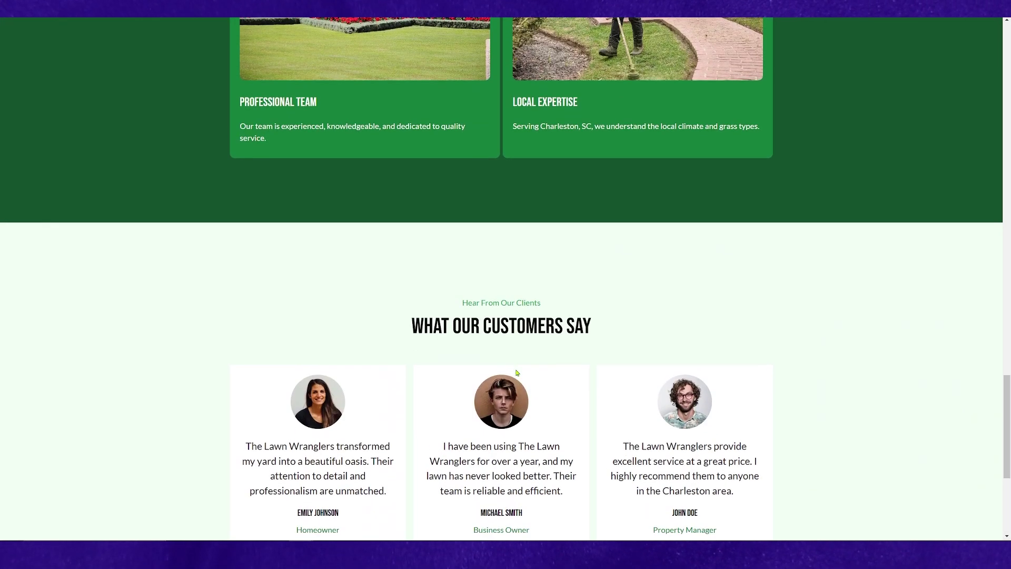
pyautogui.scroll(-2, 517, 373)
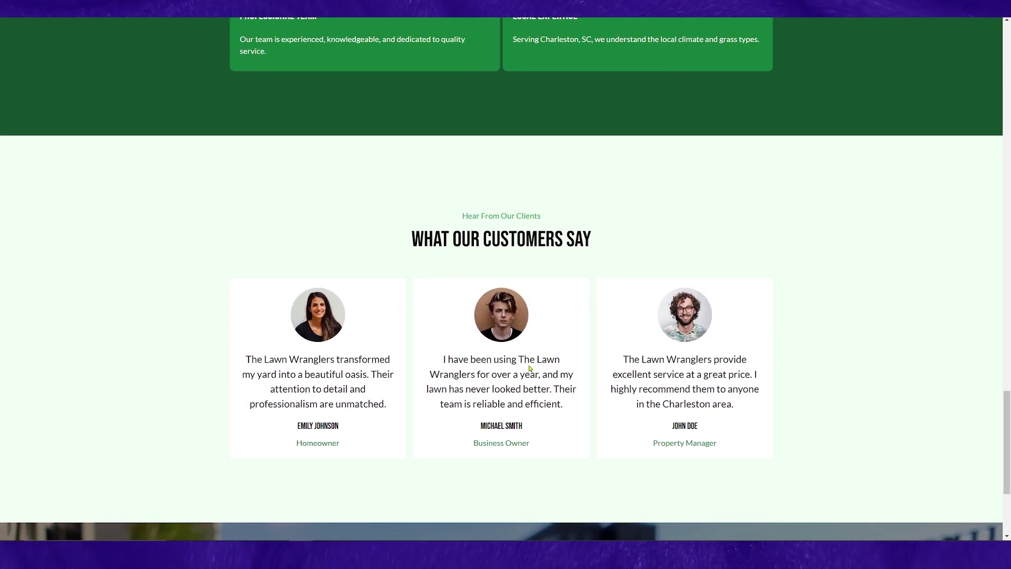
pyautogui.scroll(-1, 530, 367)
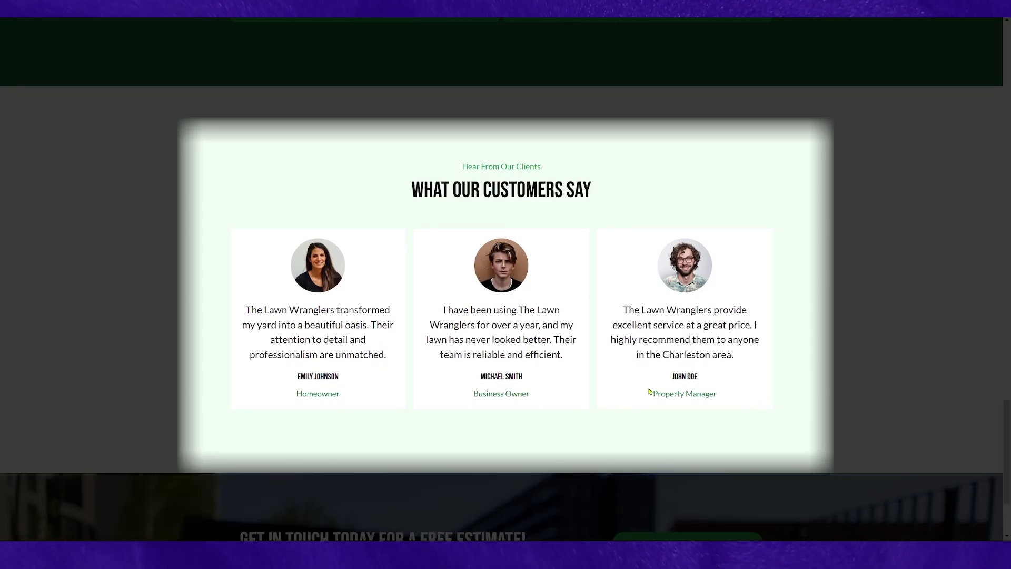
pyautogui.scroll(-1, 620, 384)
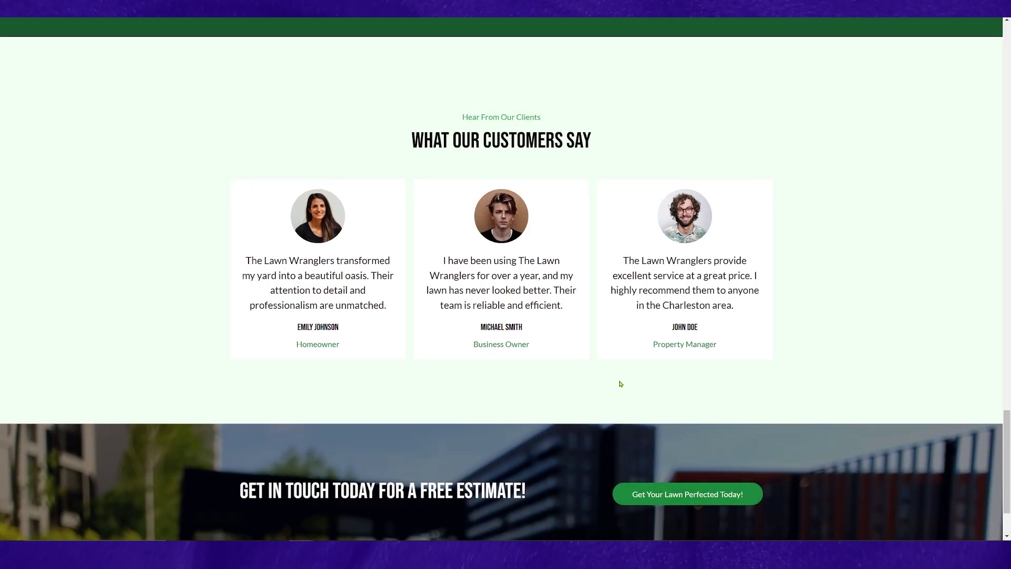
pyautogui.scroll(-2, 625, 368)
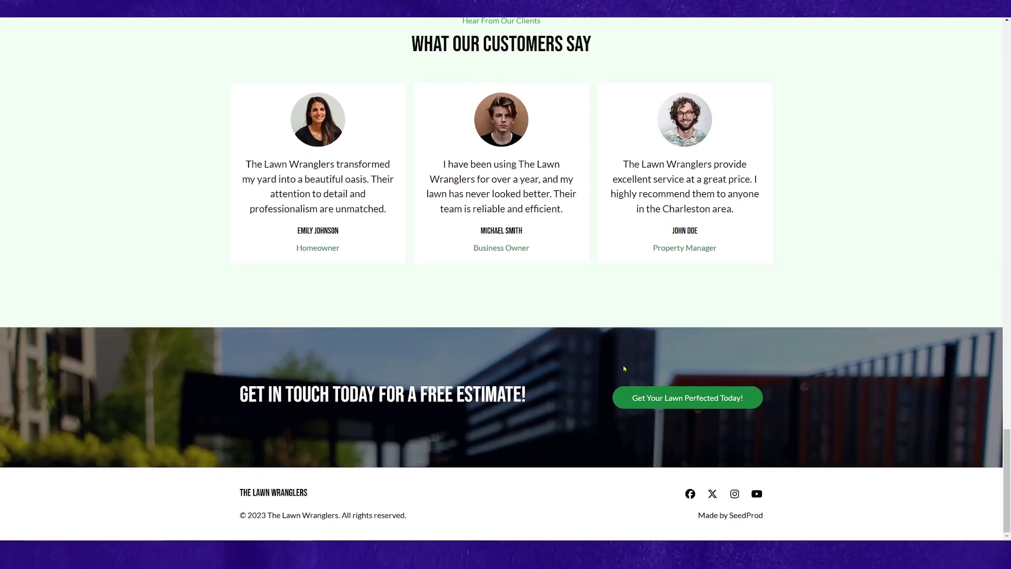
# Open the contact page from the free estimate section and examine its contact details, map and footer social links.
pyautogui.click(686, 399)
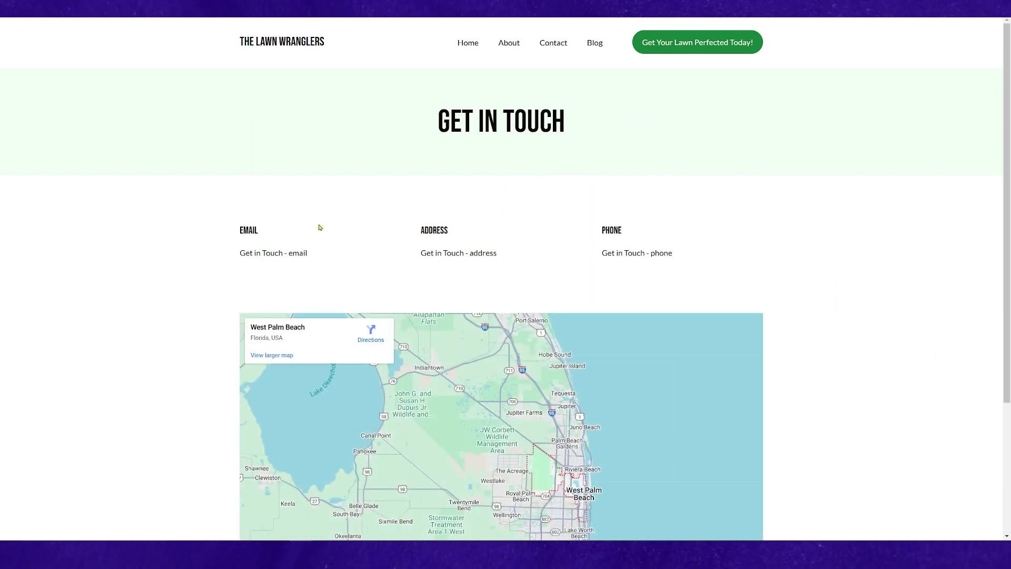
pyautogui.scroll(-2, 195, 269)
pyautogui.scroll(-1, 195, 269)
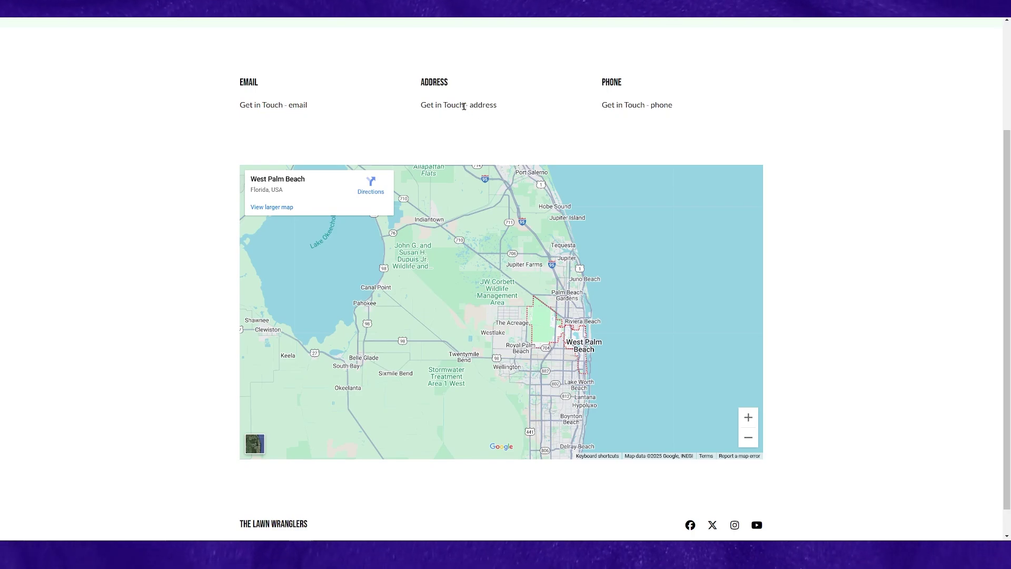
pyautogui.scroll(-1, 437, 214)
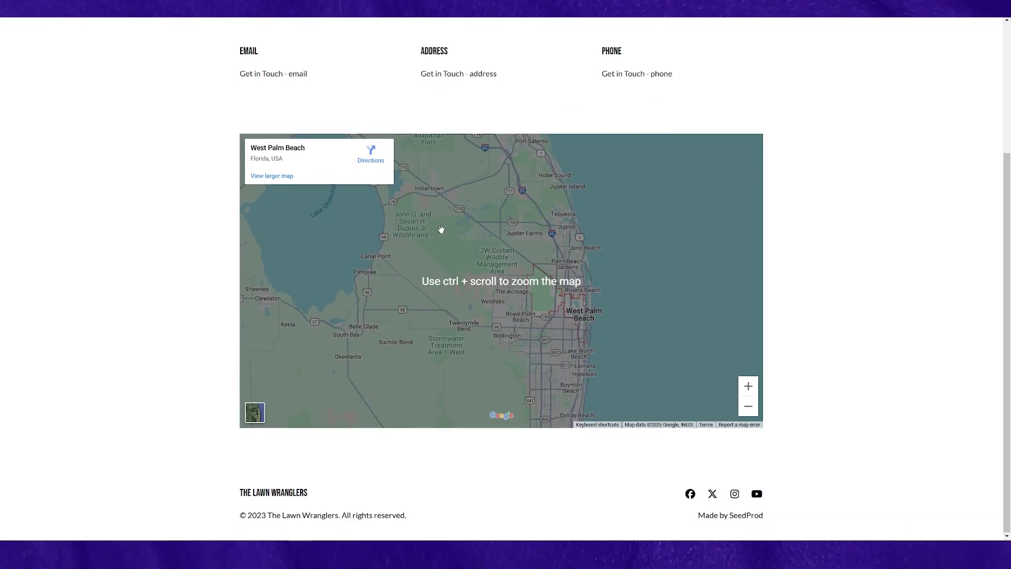
pyautogui.scroll(3, 469, 273)
pyautogui.scroll(-3, 698, 290)
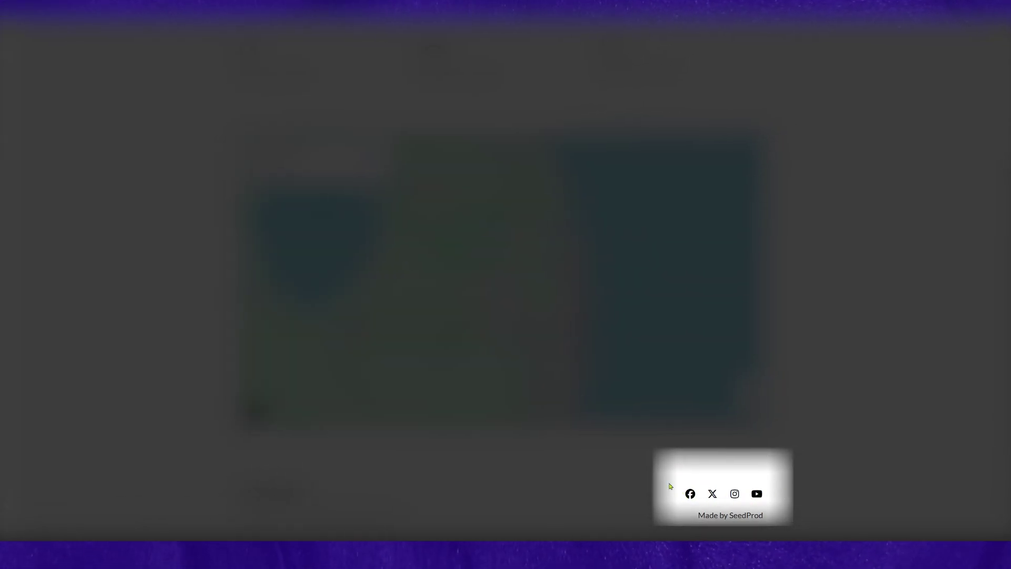
# View the generated site's Blog page from the site navigation and return to the Contact page.
pyautogui.scroll(4, 663, 480)
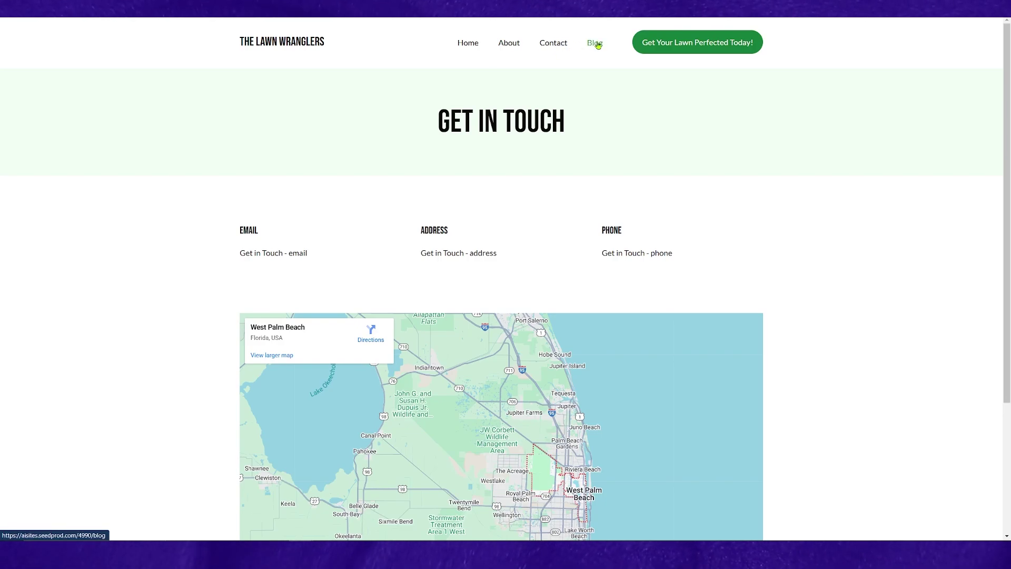
pyautogui.click(599, 44)
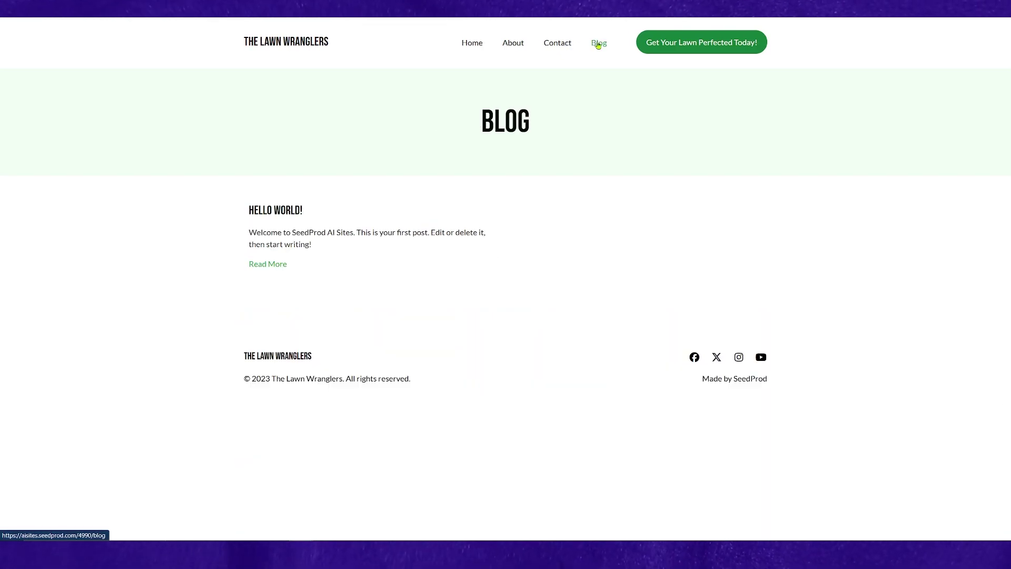
pyautogui.click(559, 47)
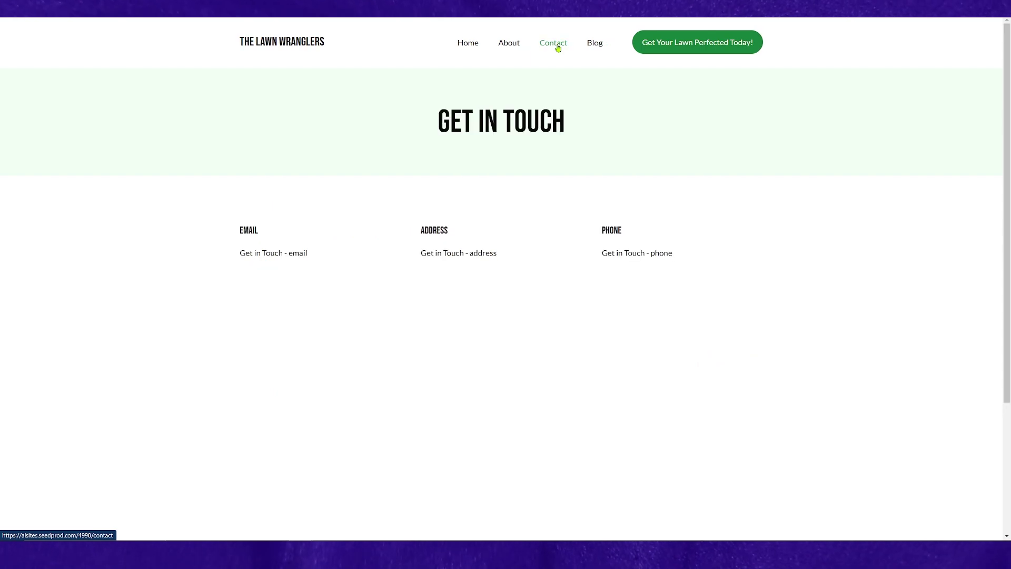
# Open the About page, examine it from the introduction through the mission, vision and values to the footer, and return to the homepage.
pyautogui.click(510, 51)
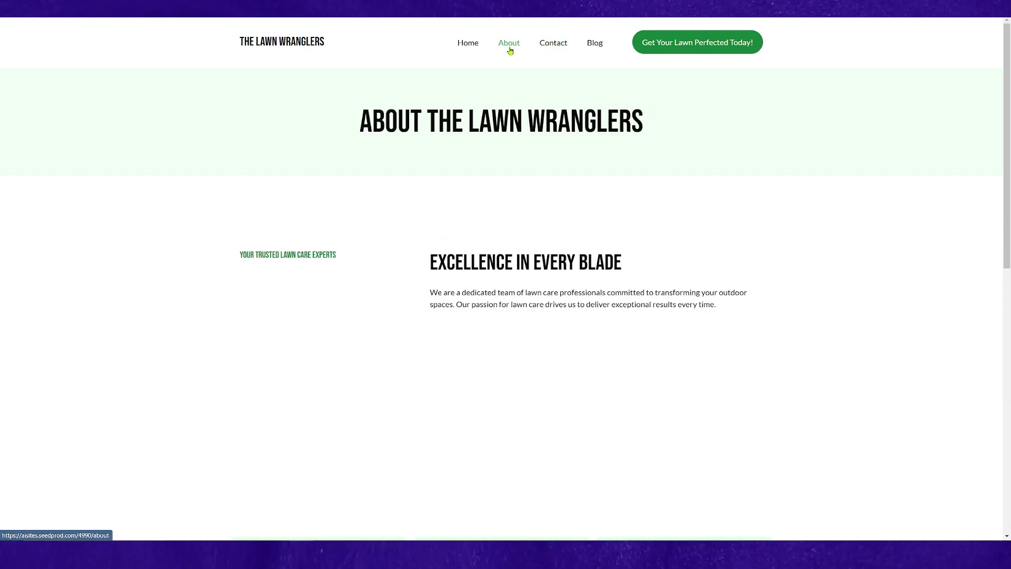
pyautogui.scroll(-2, 459, 160)
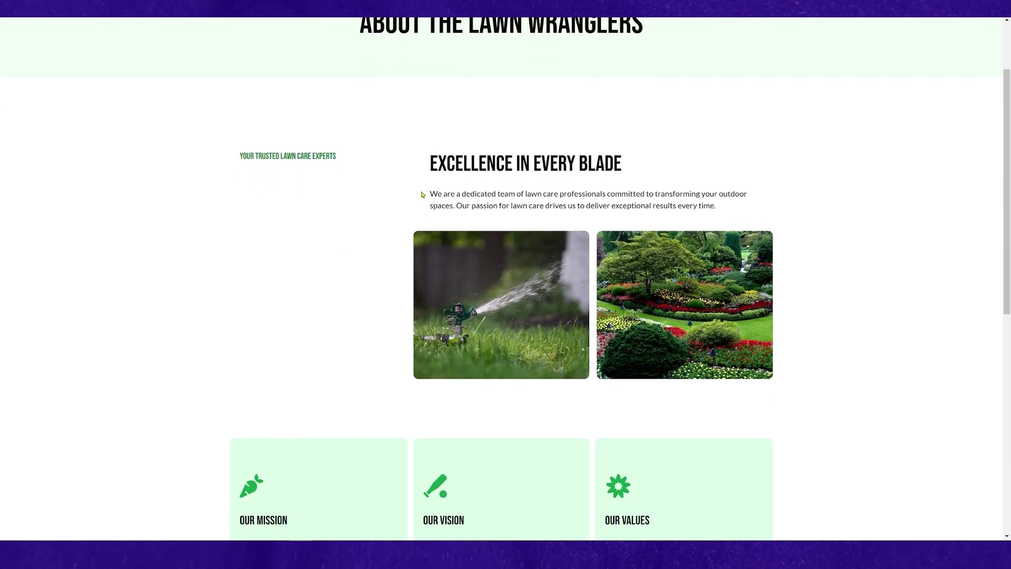
pyautogui.scroll(-6, 421, 193)
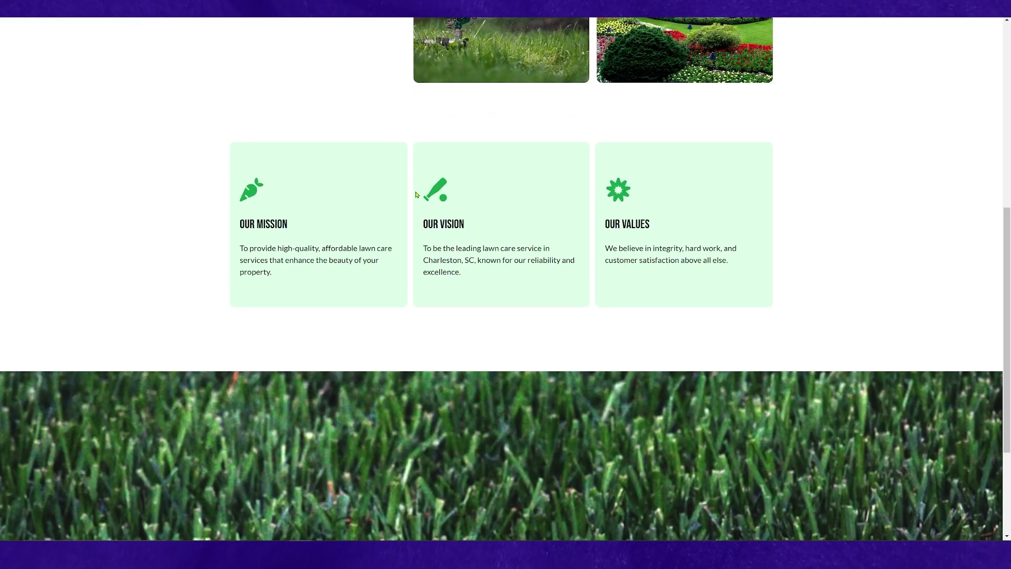
pyautogui.scroll(-3, 416, 195)
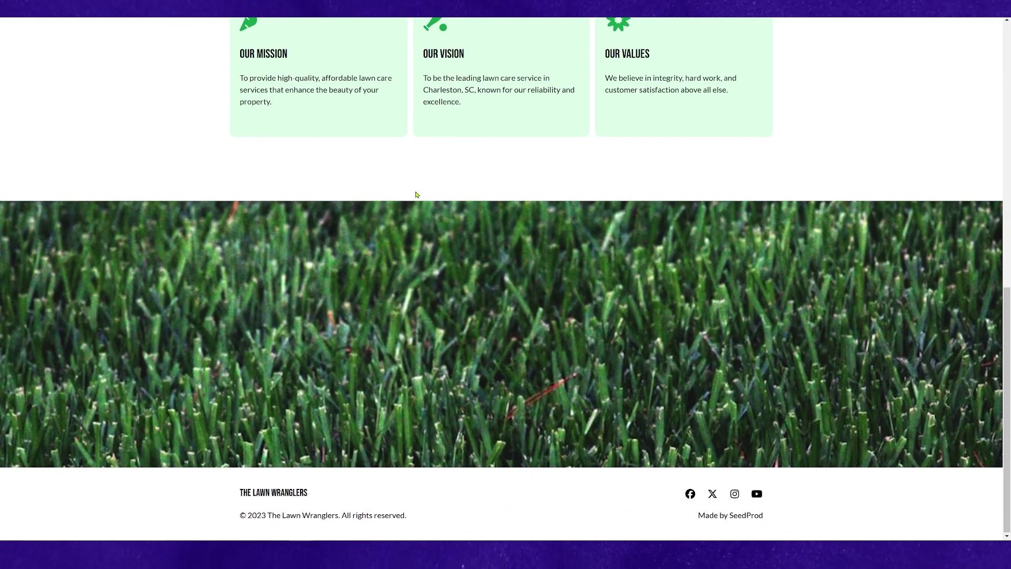
pyautogui.scroll(10, 416, 194)
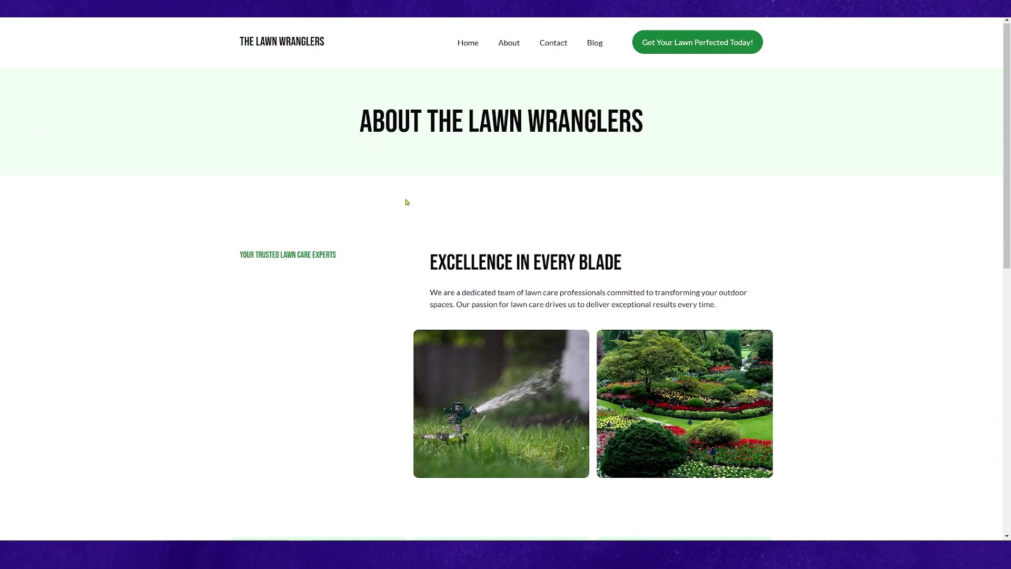
pyautogui.click(467, 43)
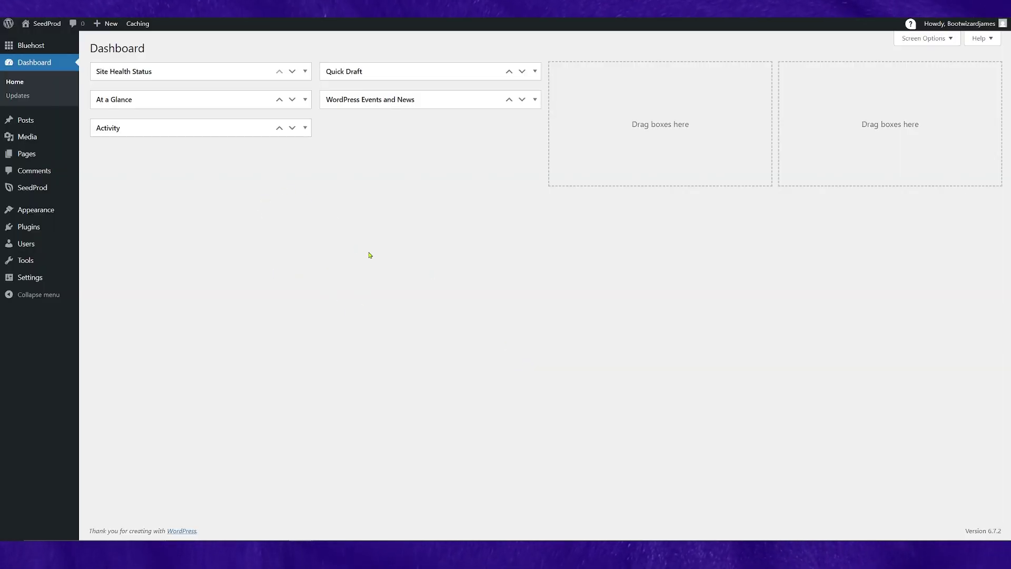
# In the WordPress dashboard, import the downloaded theme zip (seedprod-co...-5-6.18.14.zip) as theme files through SeedProd's Import / Export page.
pyautogui.moveTo(29, 190)
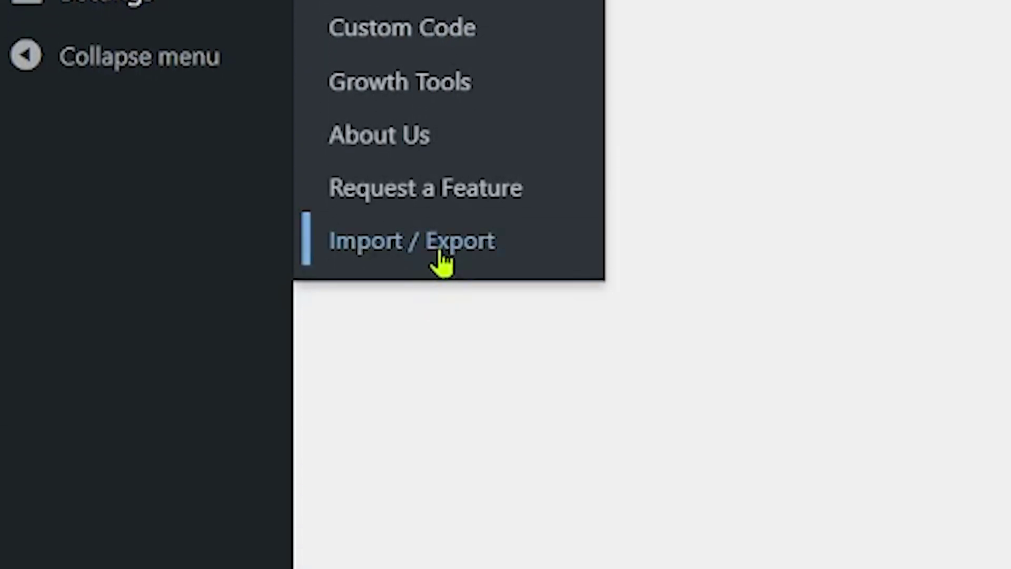
pyautogui.click(440, 252)
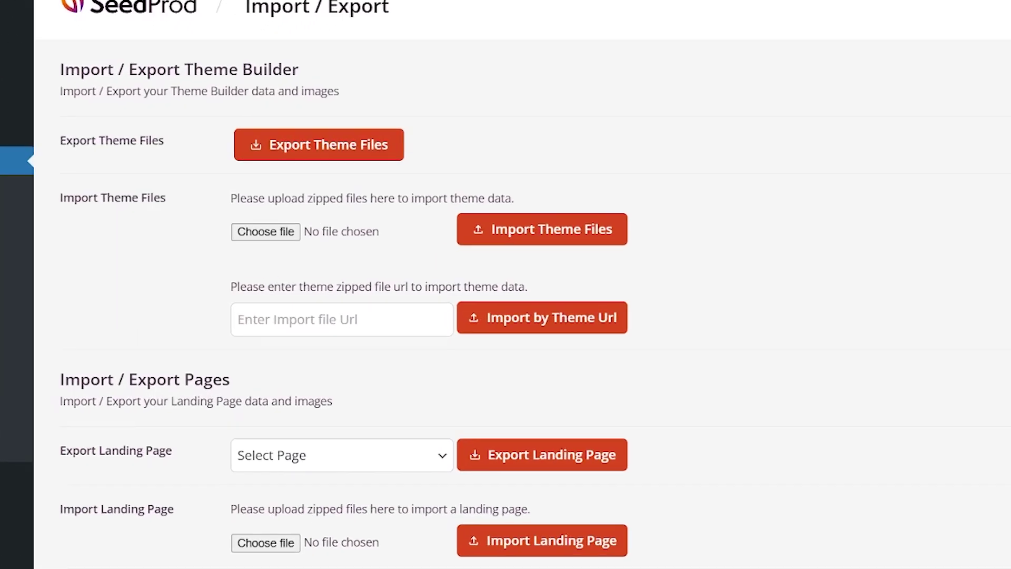
pyautogui.moveTo(192, 373); pyautogui.dragTo(273, 211)
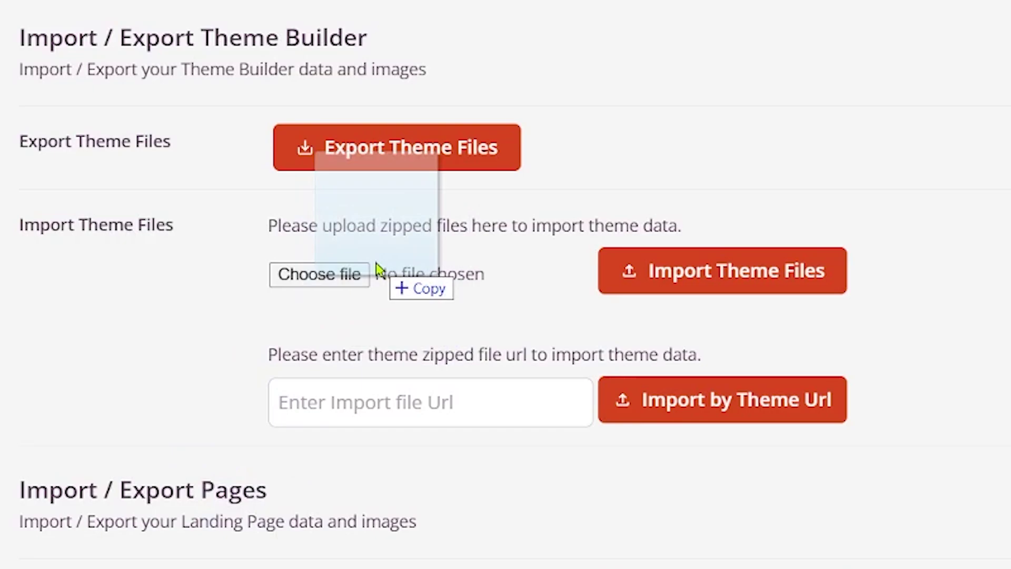
pyautogui.moveTo(377, 270); pyautogui.dragTo(386, 289)
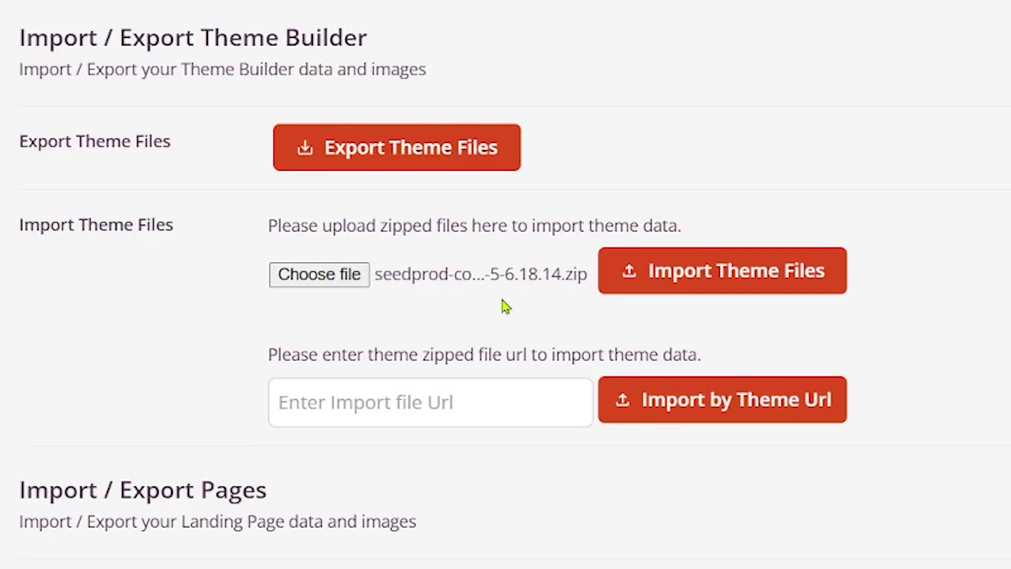
pyautogui.click(719, 281)
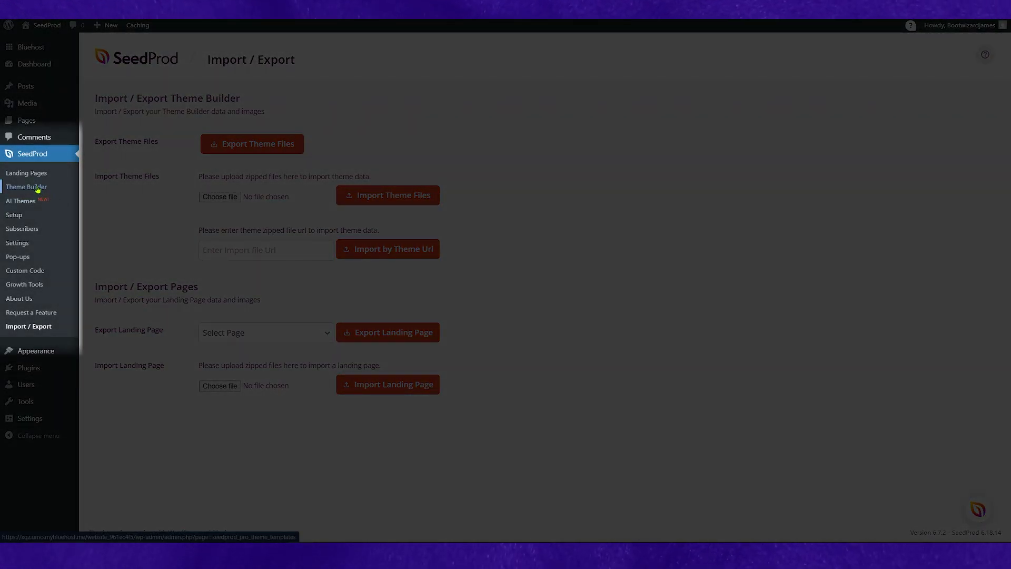
# Look through the imported templates in the Theme Builder and enable the SeedProd theme.
pyautogui.click(26, 187)
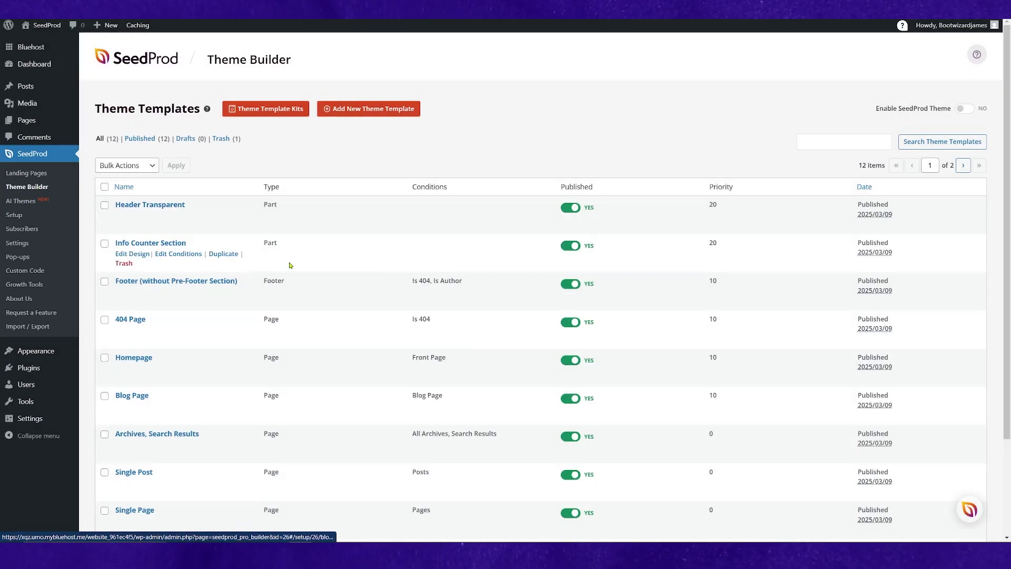
pyautogui.scroll(-3, 350, 290)
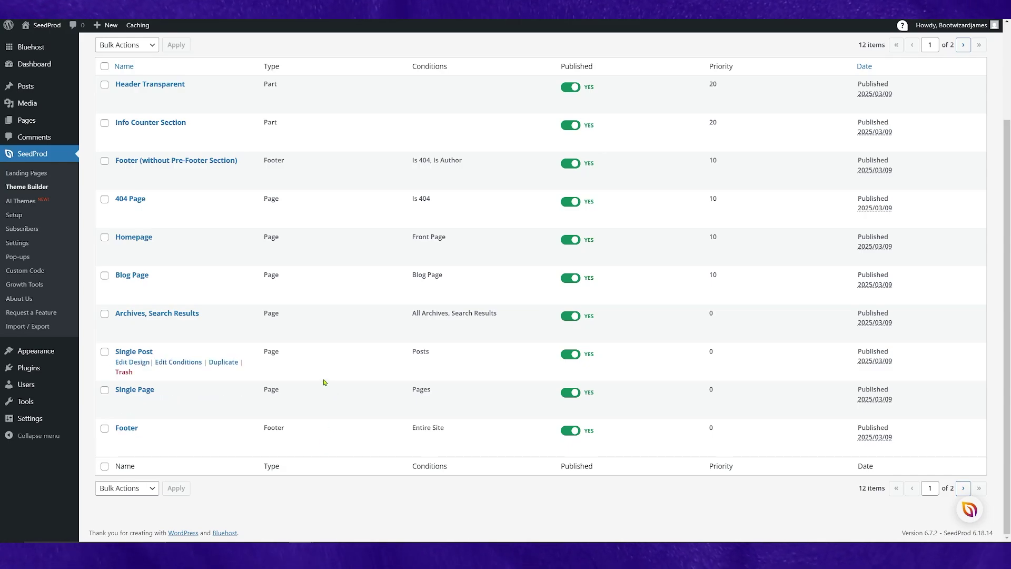
pyautogui.scroll(3, 327, 385)
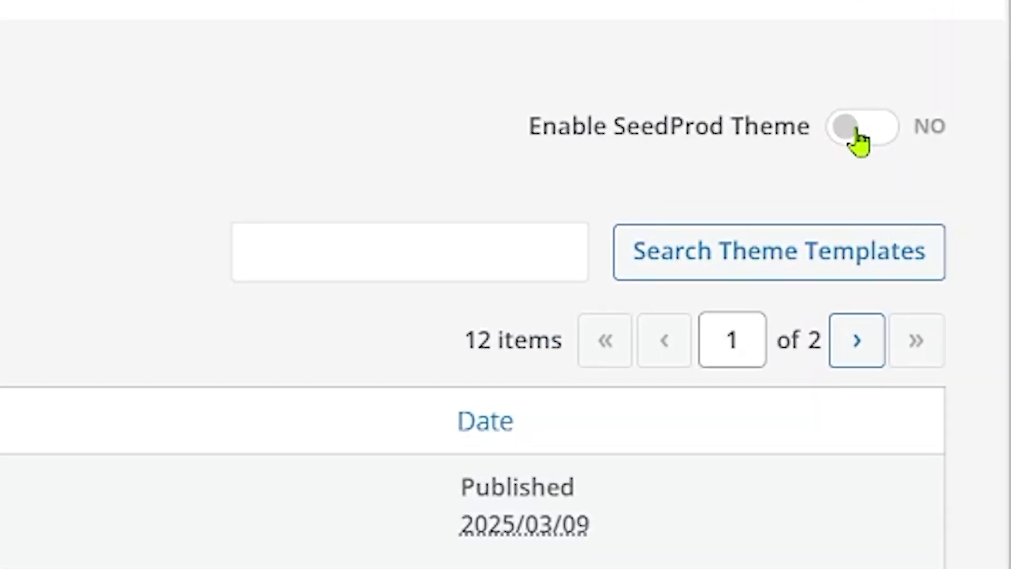
pyautogui.click(856, 129)
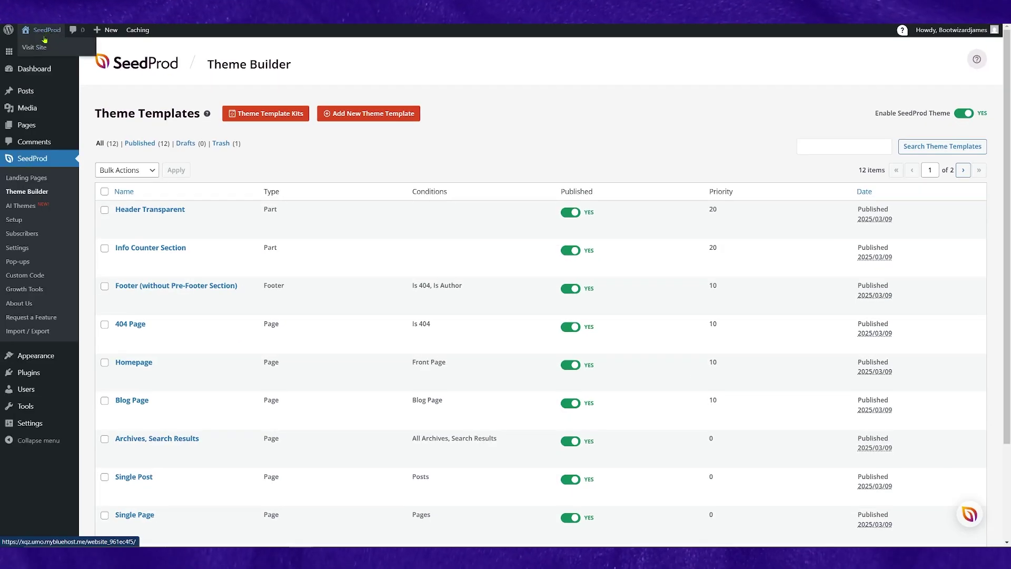
# Visit the live WordPress site and review its homepage from the hero section through services, pricing and testimonials to the footer.
pyautogui.rightClick(35, 47)
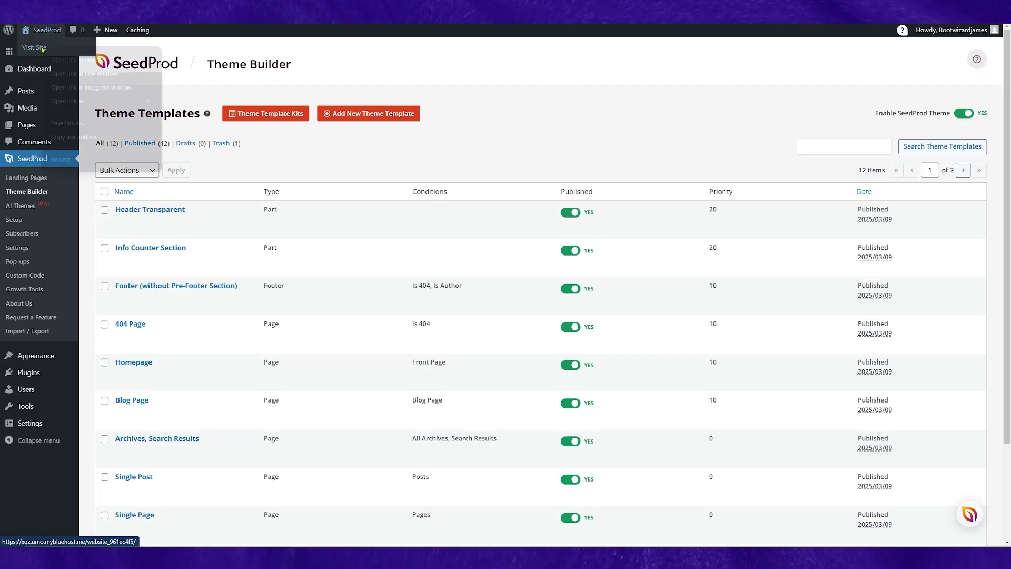
pyautogui.press('Escape')
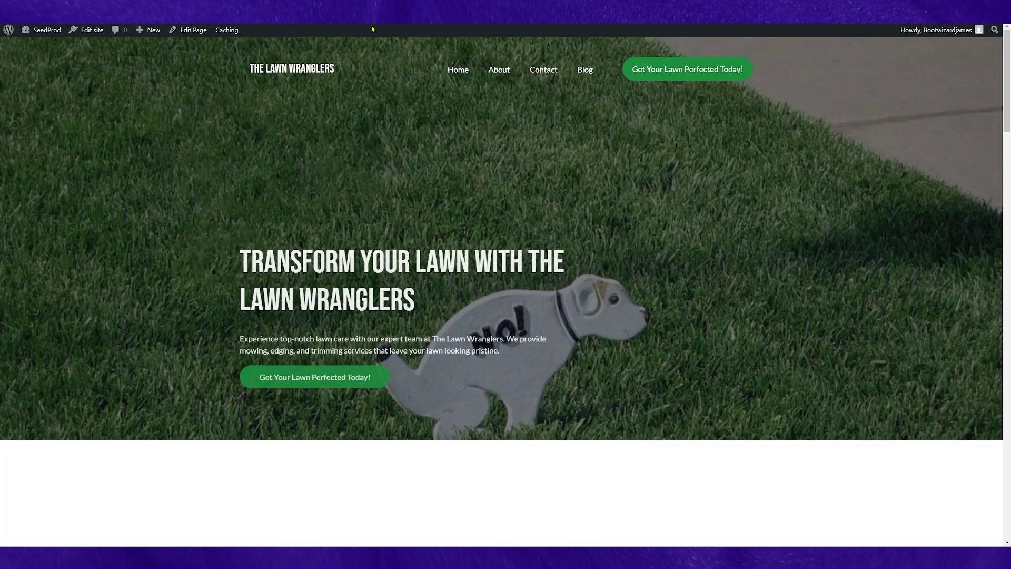
pyautogui.scroll(-5, 457, 225)
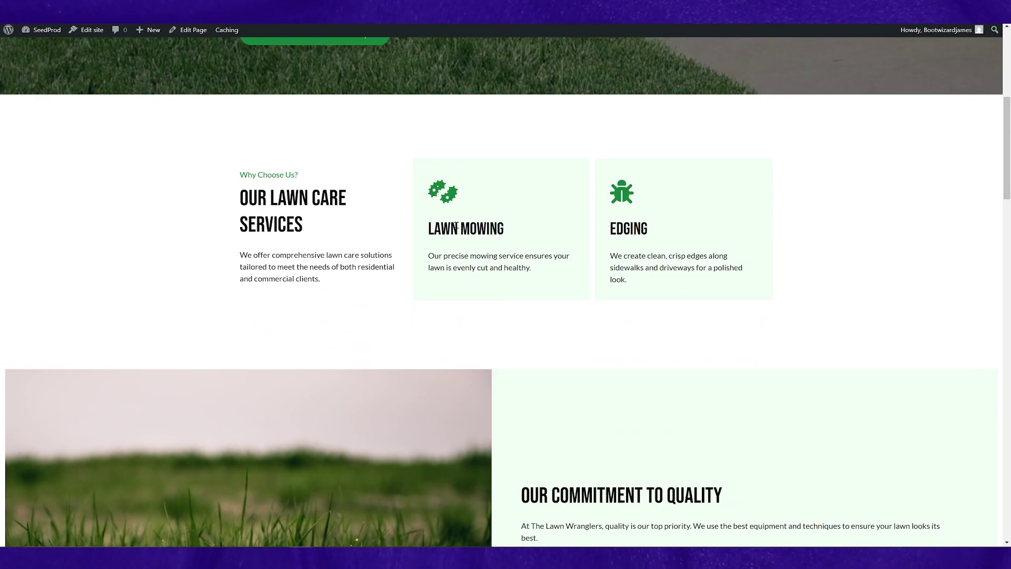
pyautogui.scroll(-4, 459, 232)
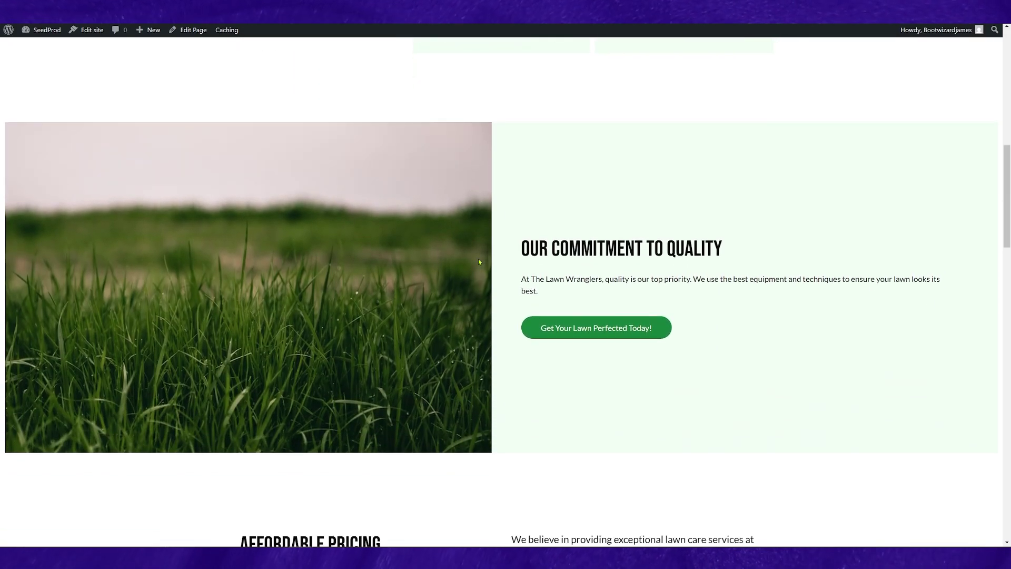
pyautogui.scroll(-5, 479, 262)
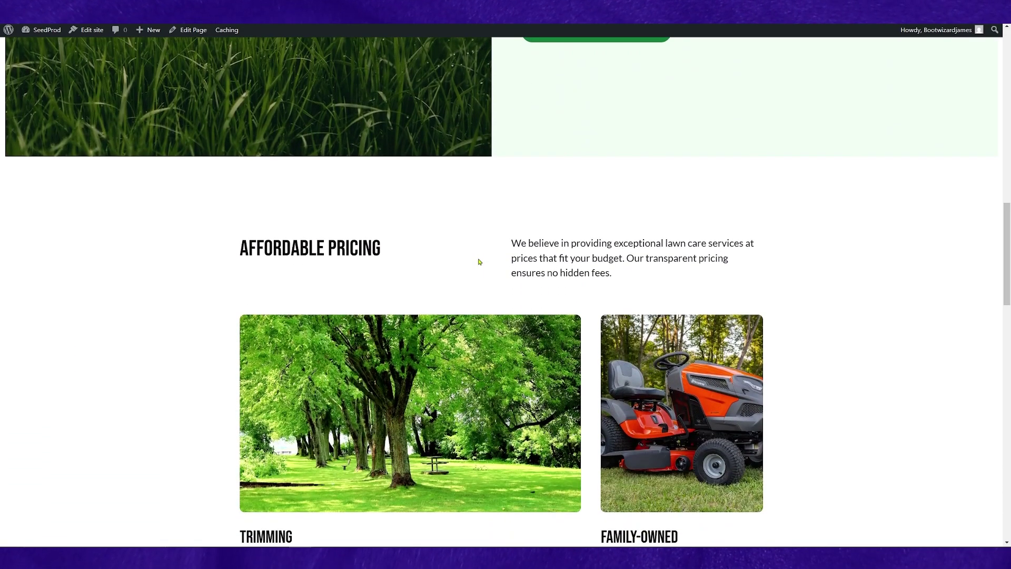
pyautogui.scroll(-13, 478, 262)
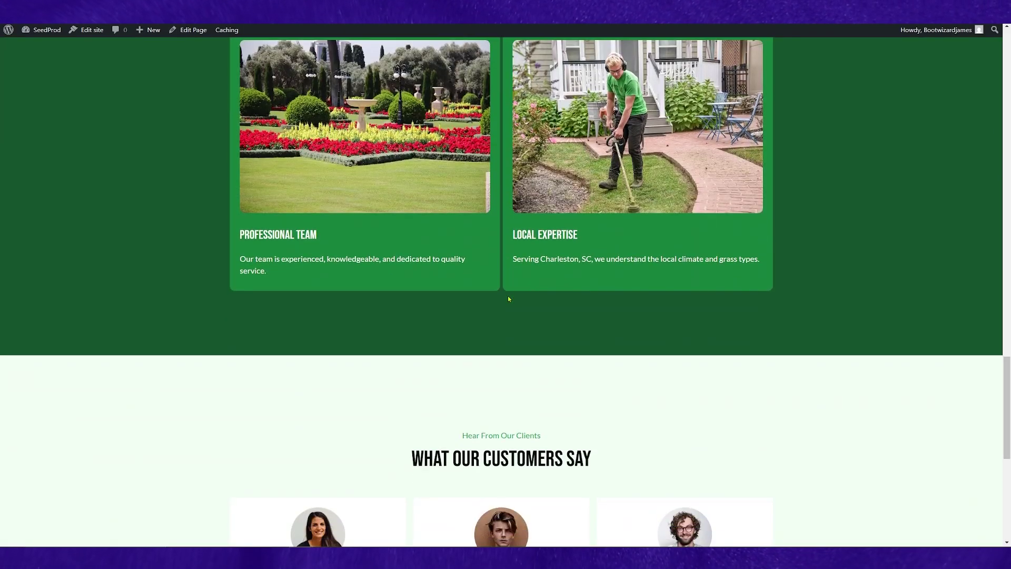
pyautogui.scroll(-7, 508, 299)
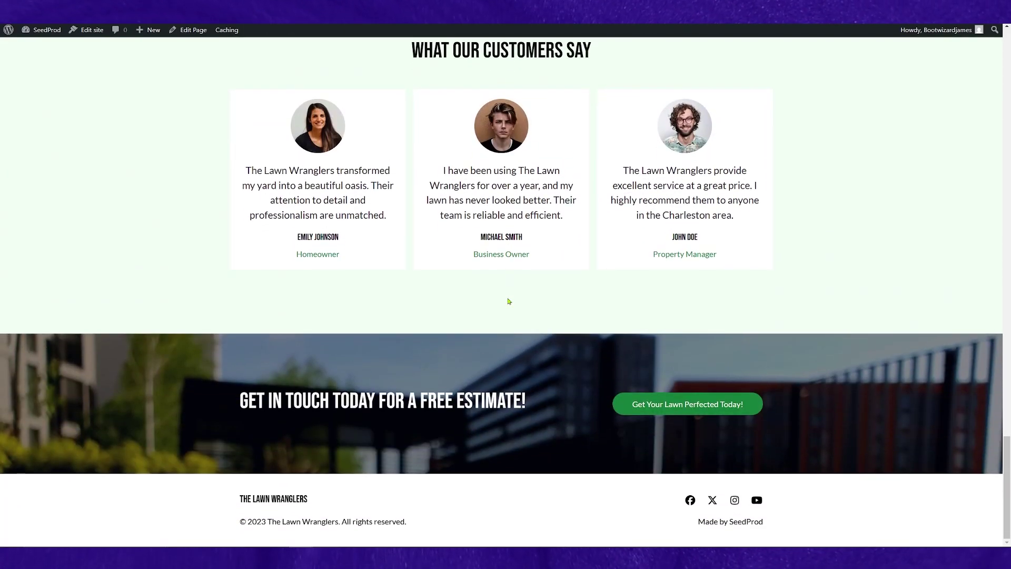
pyautogui.scroll(20, 508, 300)
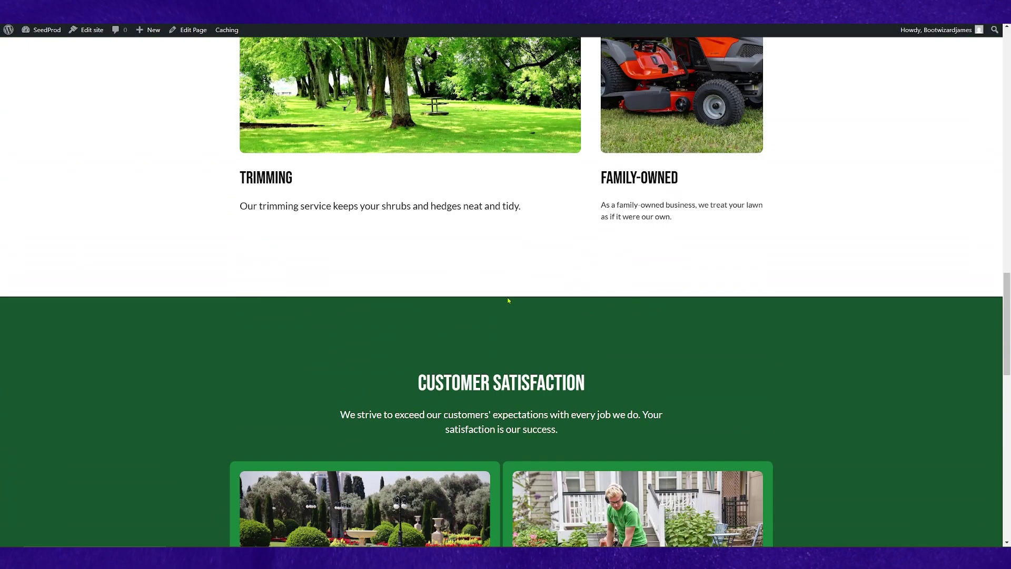
pyautogui.scroll(8, 507, 303)
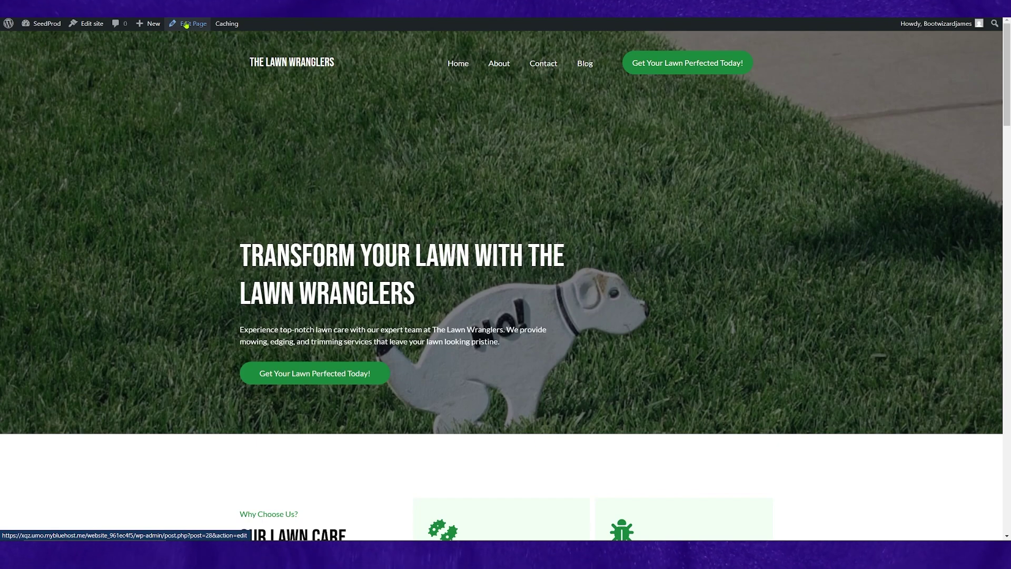
# Open the homepage for editing with SeedProd and change the hero headline to "Grow Your Grass With Lawn Wranglers".
pyautogui.click(186, 24)
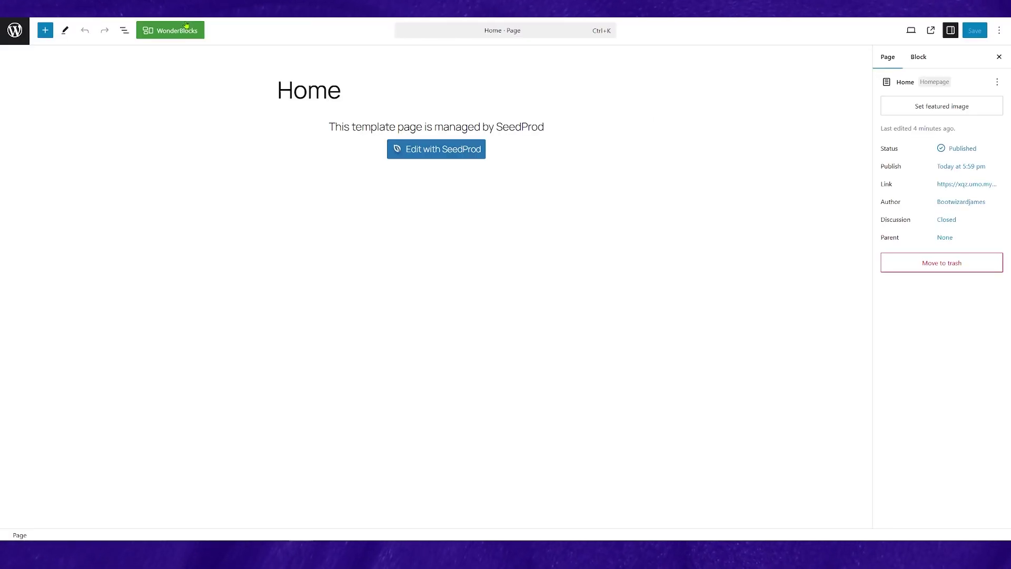
pyautogui.click(441, 153)
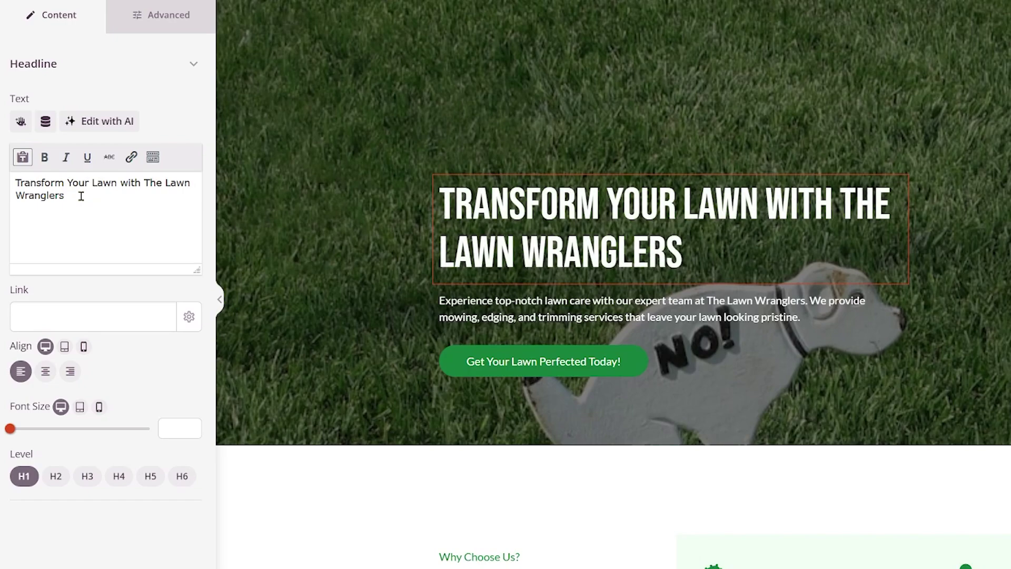
pyautogui.moveTo(63, 196); pyautogui.dragTo(1, 182)
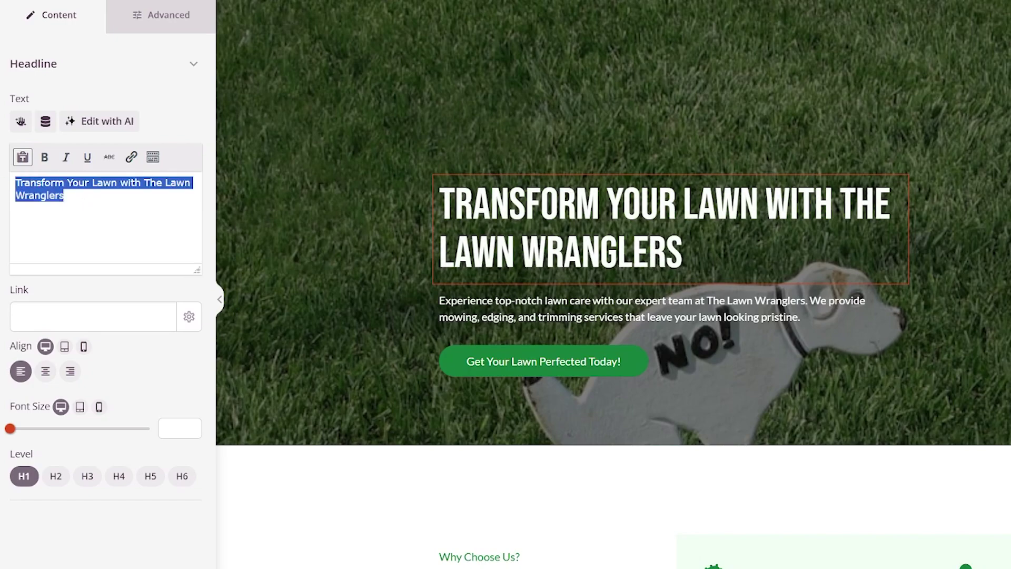
pyautogui.write('Grow ')
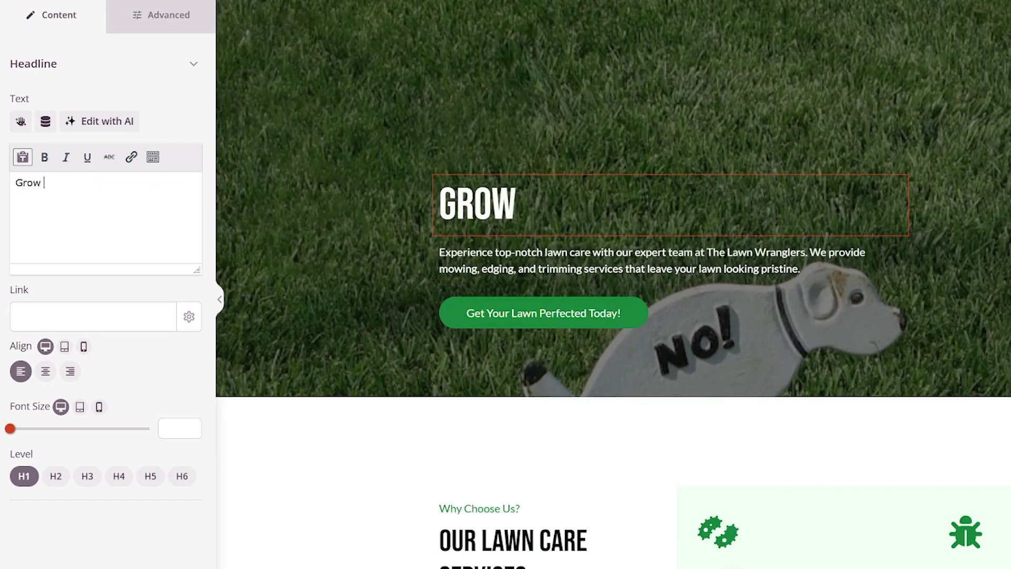
pyautogui.write('Youe')
pyautogui.press('BackSpace')
pyautogui.write('r')
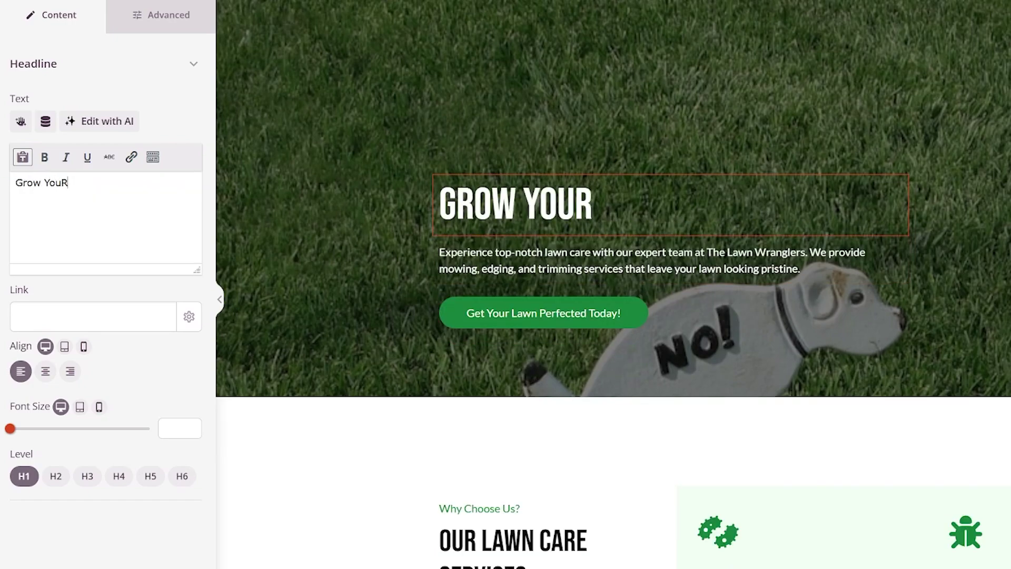
pyautogui.press('BackSpace')
pyautogui.write('r F')
pyautogui.press('BackSpace')
pyautogui.write('Grass')
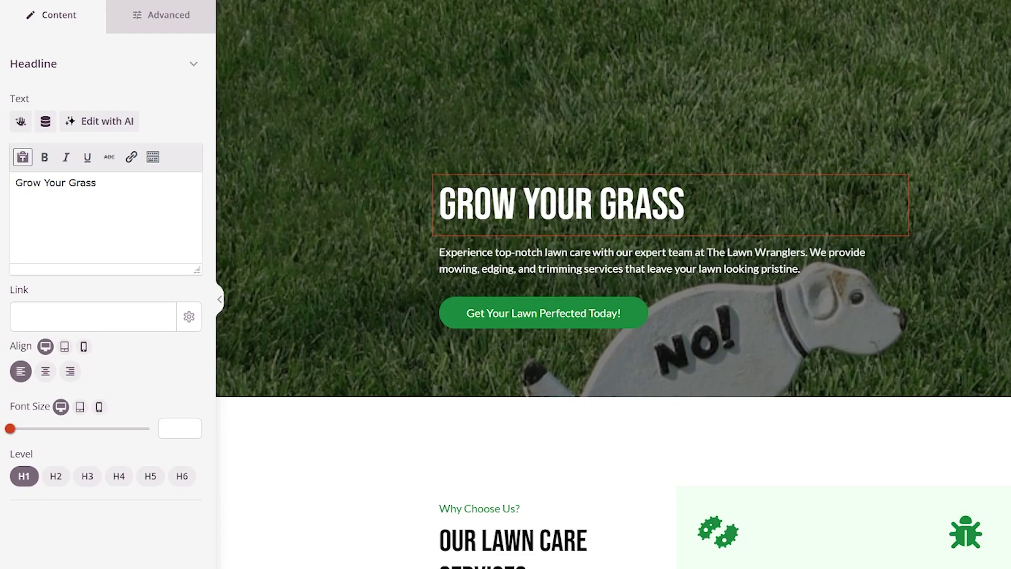
pyautogui.write(' W')
pyautogui.press('BackSpace')
pyautogui.write('W')
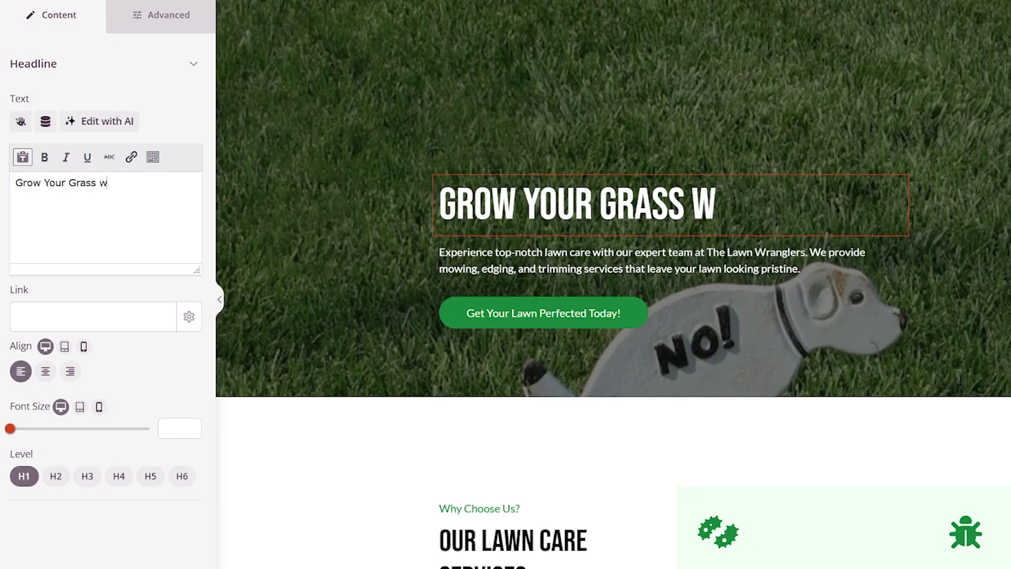
pyautogui.press('BackSpace')
pyautogui.write('With ')
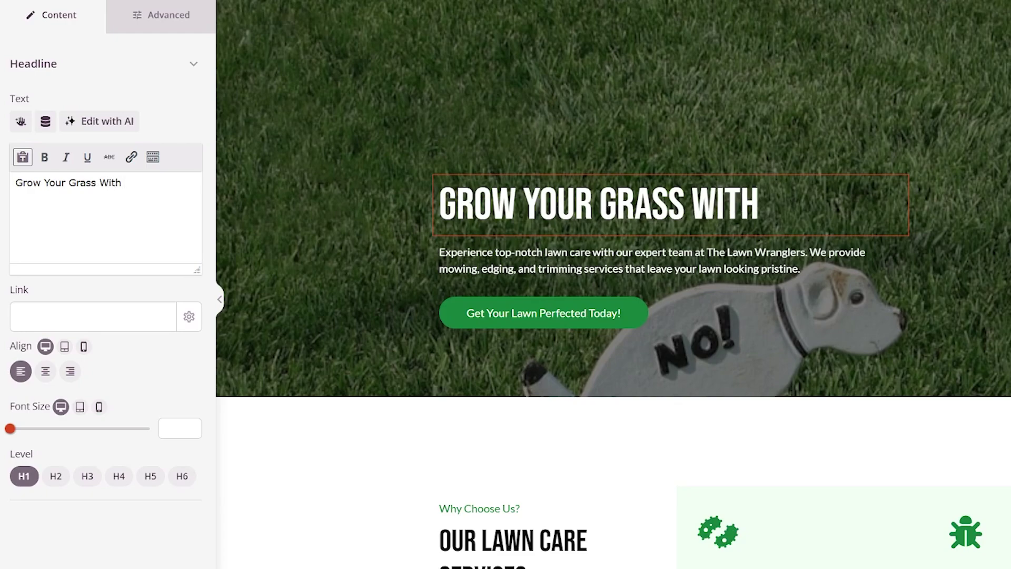
pyautogui.write('Lawn')
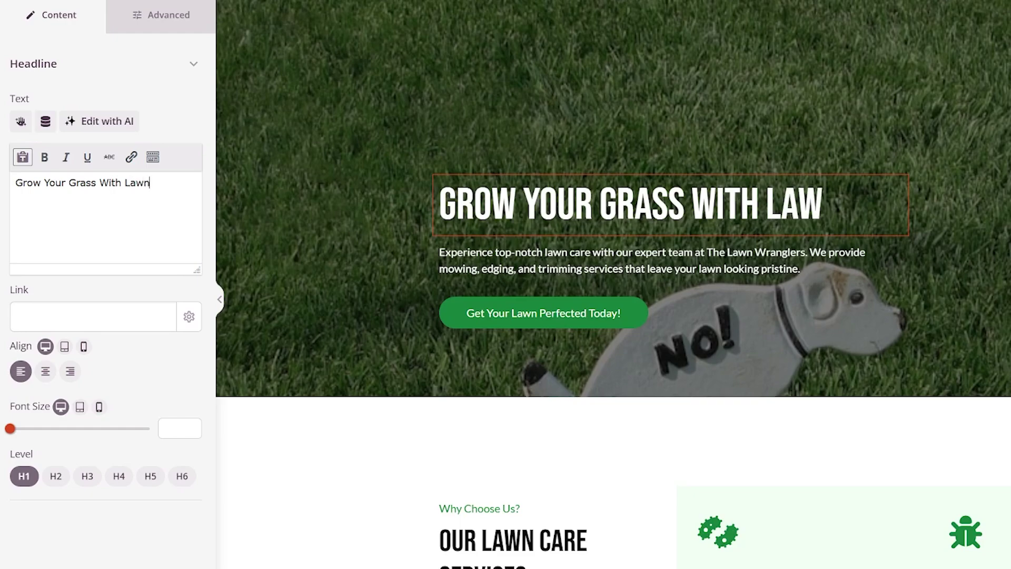
pyautogui.write(' Wrangf')
pyautogui.press('BackSpace')
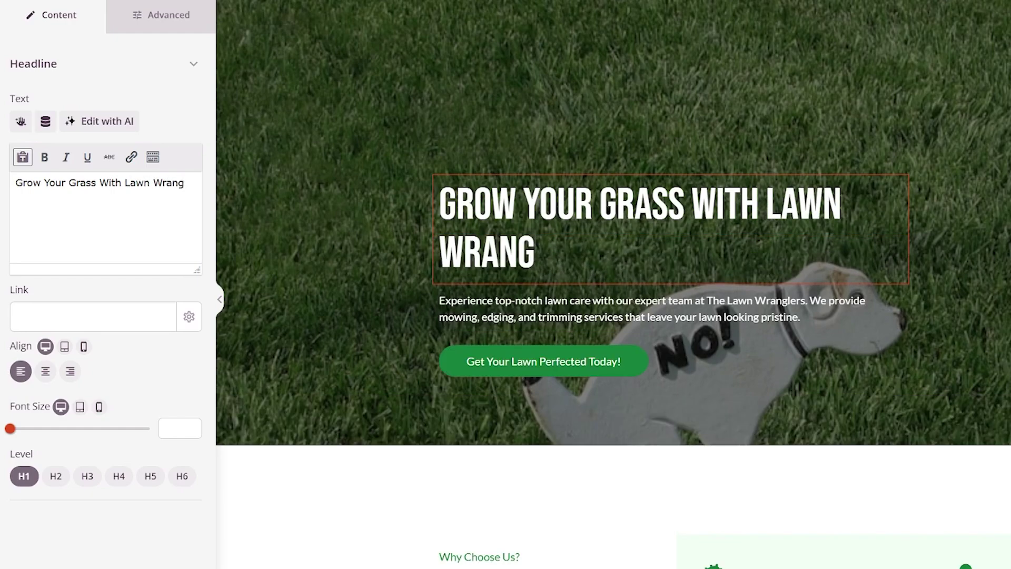
pyautogui.write('lers')
# Replace the hero section's background image with the grass and blue sky picture from the Media Library.
pyautogui.click(287, 264)
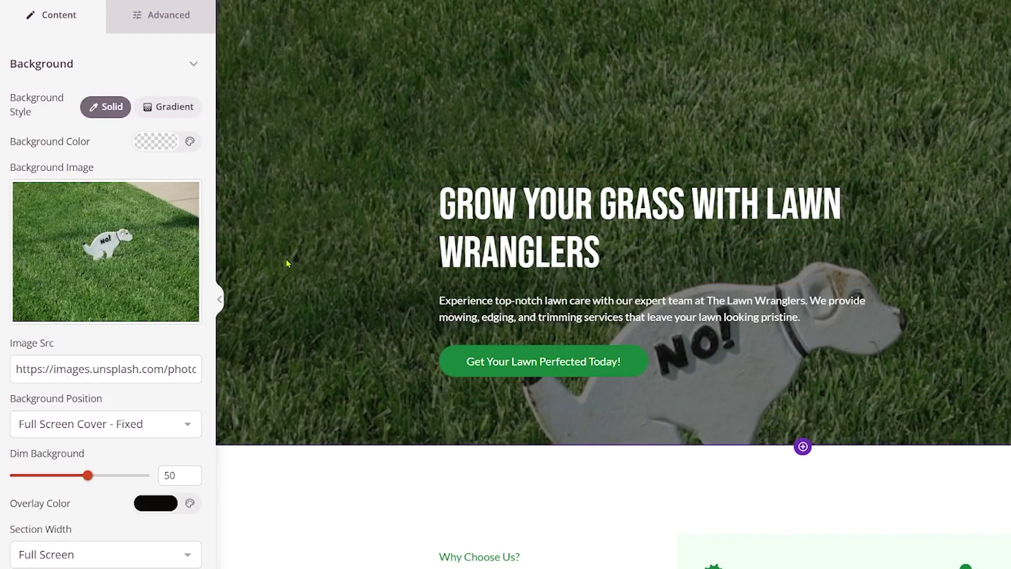
pyautogui.scroll(3, 320, 329)
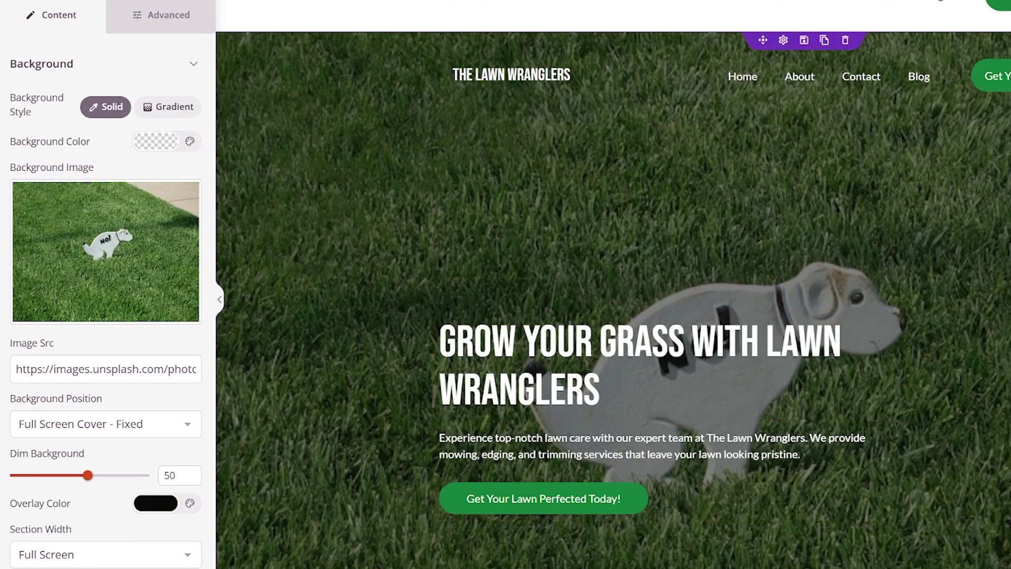
pyautogui.scroll(-3, 857, 358)
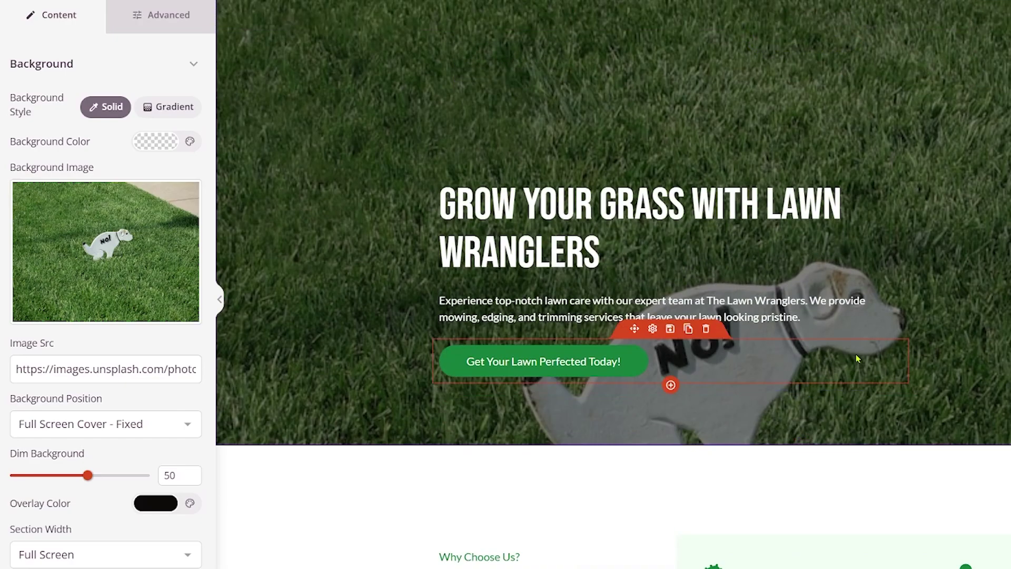
pyautogui.scroll(3, 686, 346)
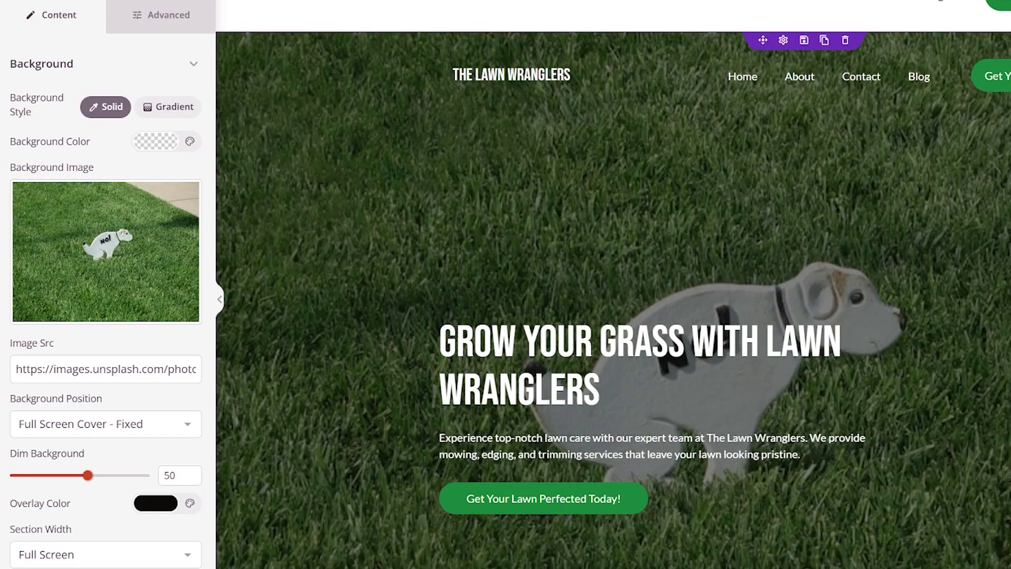
pyautogui.moveTo(92, 270)
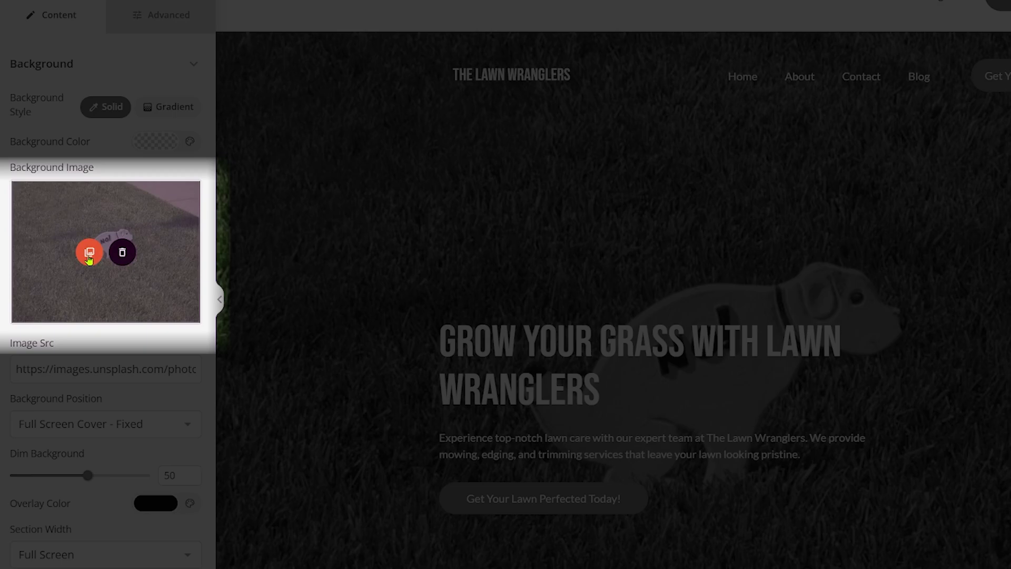
pyautogui.click(89, 258)
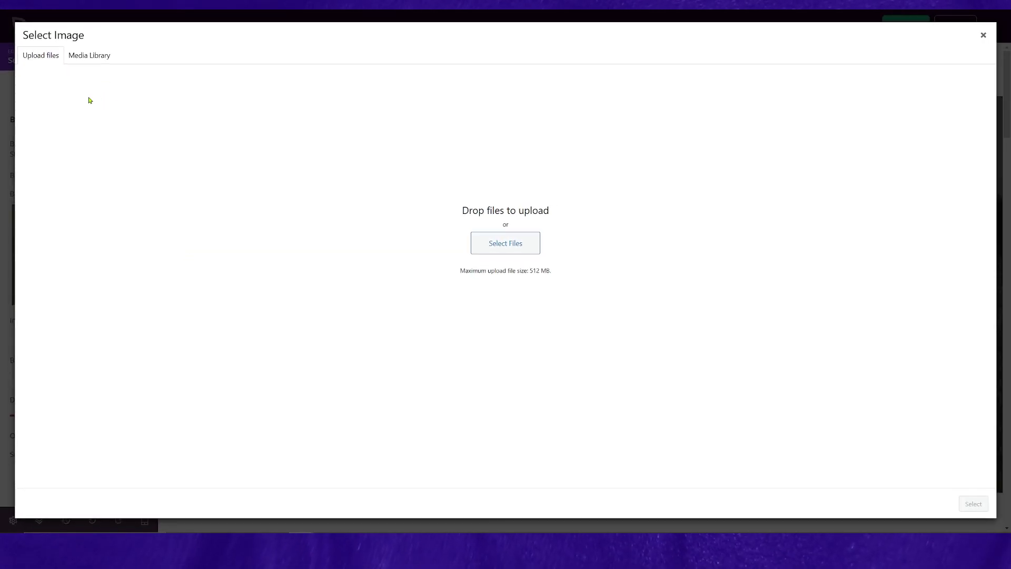
pyautogui.click(84, 60)
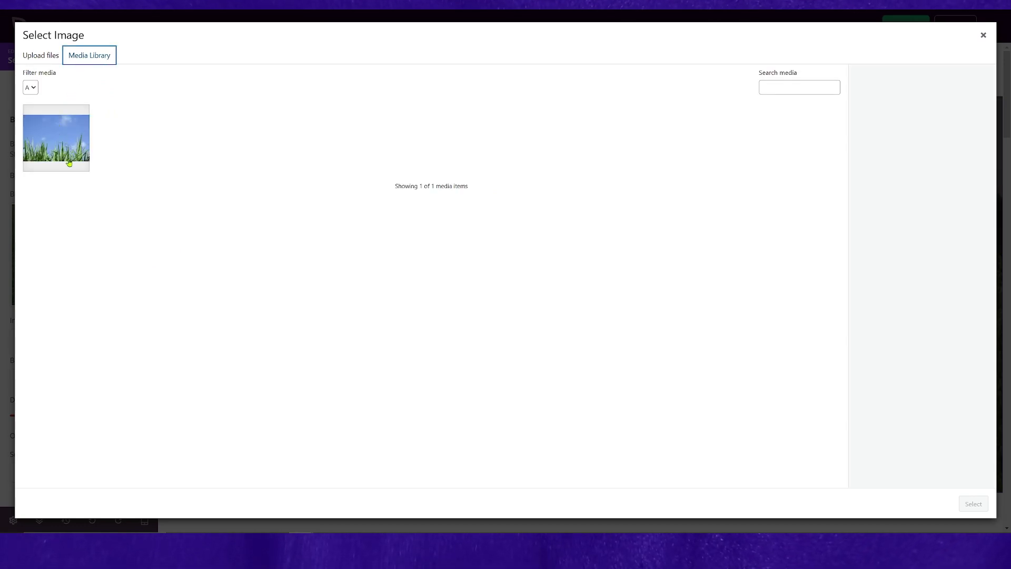
pyautogui.click(60, 136)
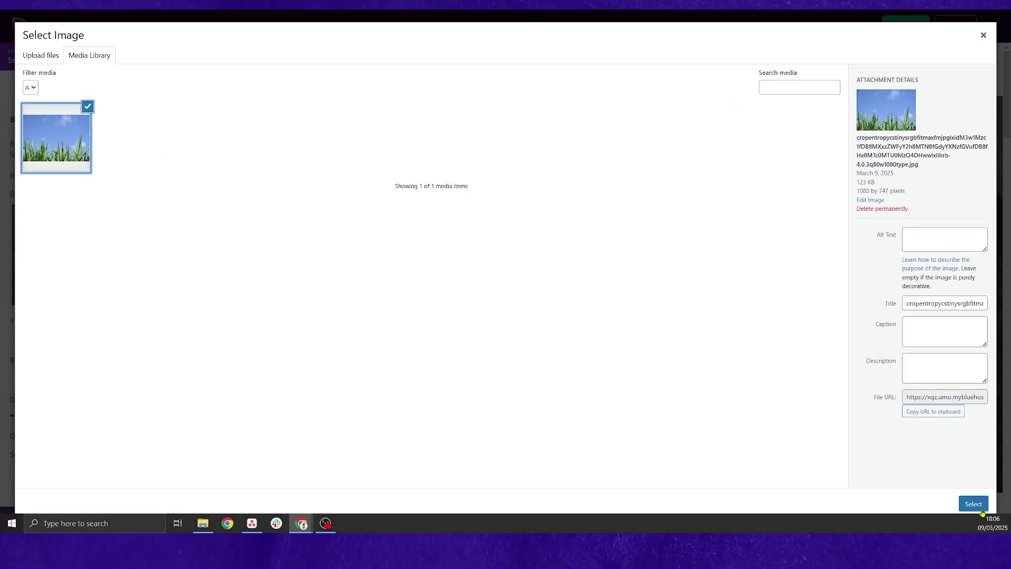
pyautogui.click(973, 503)
pyautogui.scroll(-2, 729, 390)
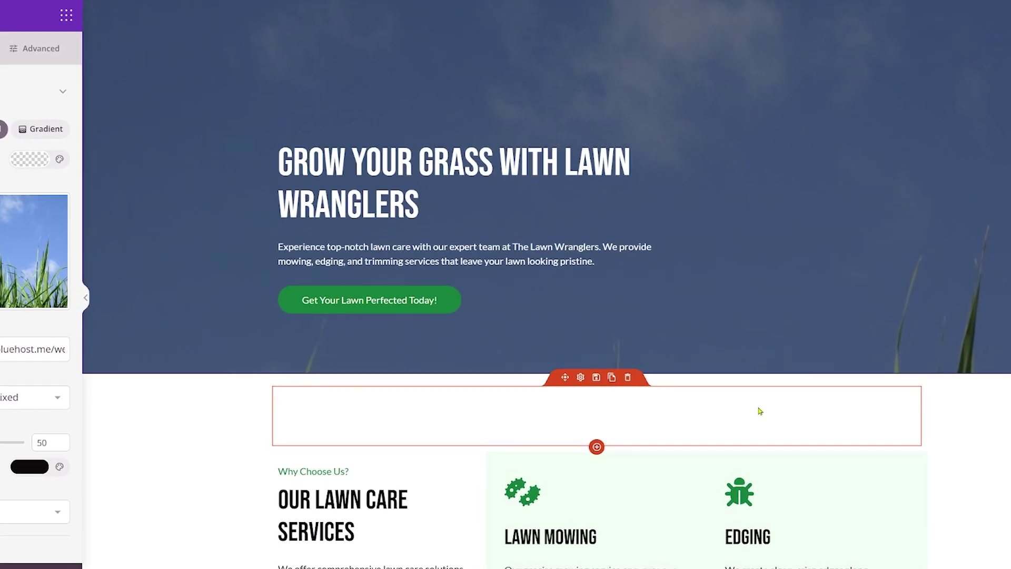
pyautogui.scroll(3, 735, 387)
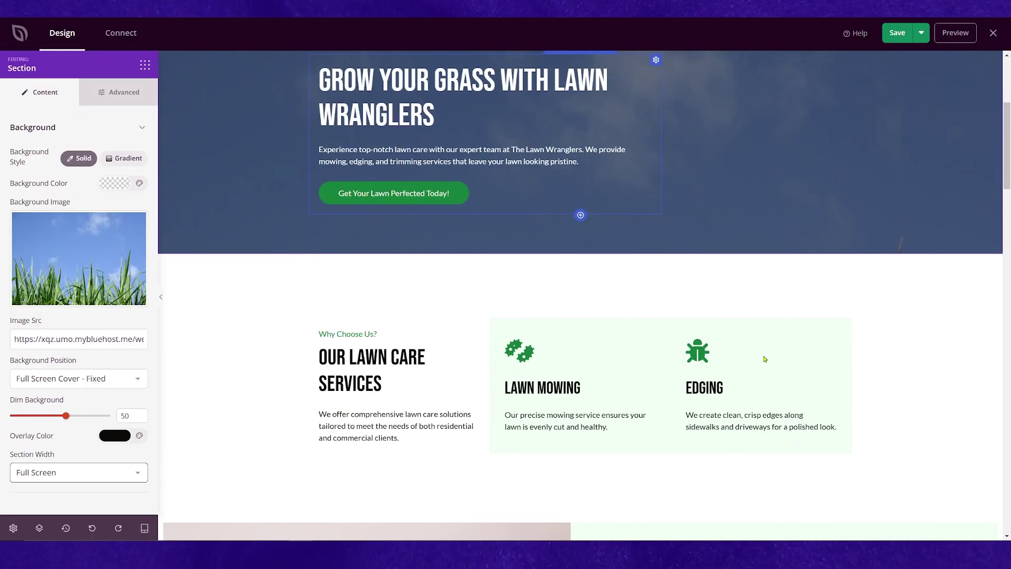
# Open the settings of the Lawn Mowing icon and of its headline in the services section.
pyautogui.scroll(-3, 623, 285)
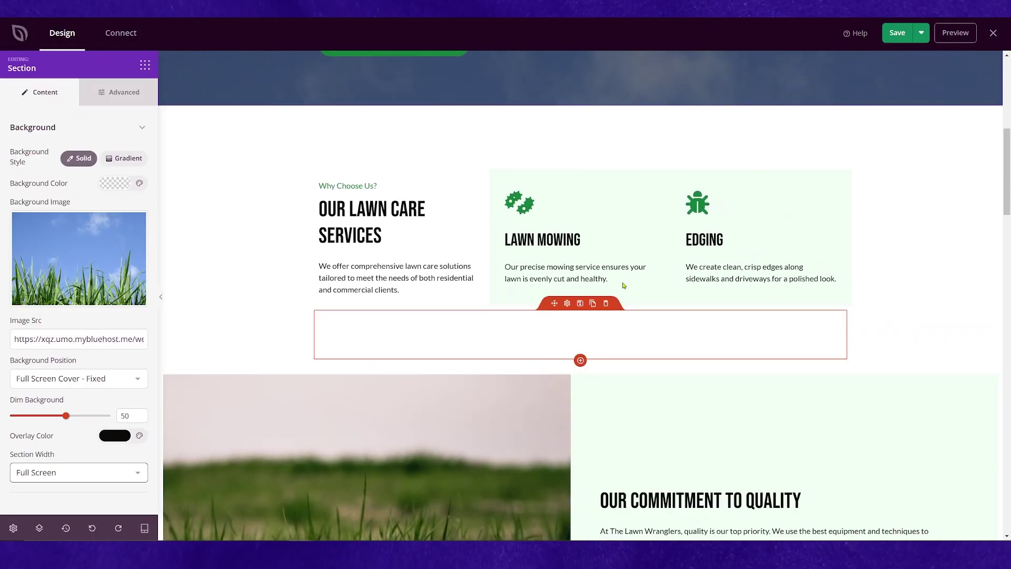
pyautogui.click(595, 195)
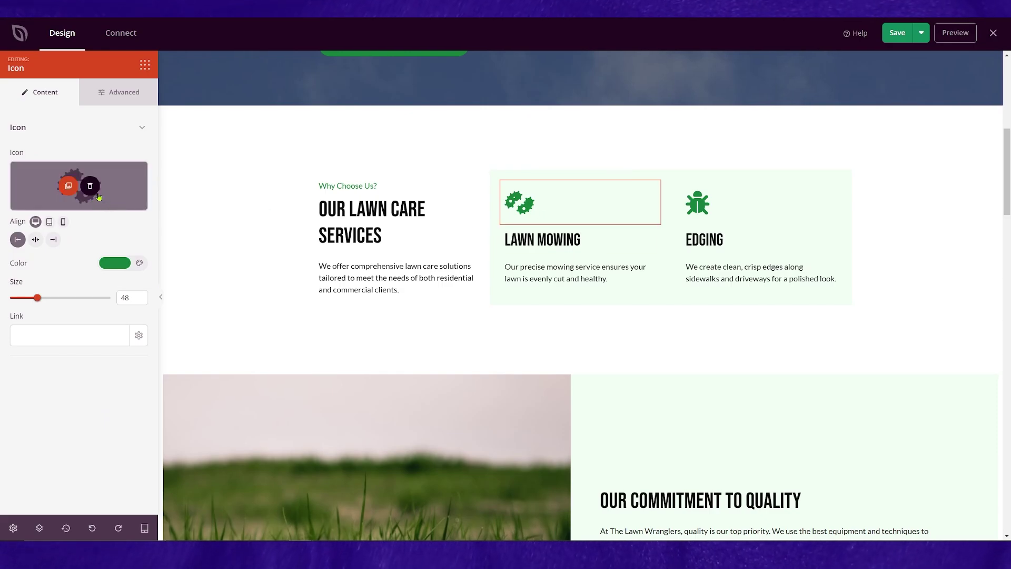
pyautogui.click(558, 238)
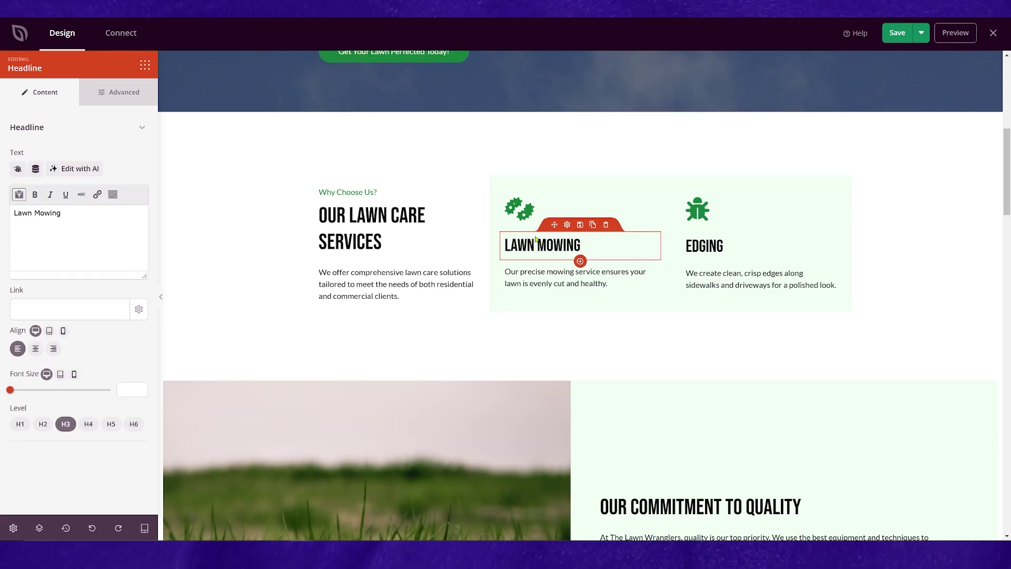
# Change the Customer Satisfaction section's background color to a dark blue, starting from the blue common color and darkening it.
pyautogui.scroll(-2, 670, 412)
pyautogui.scroll(-15, 671, 412)
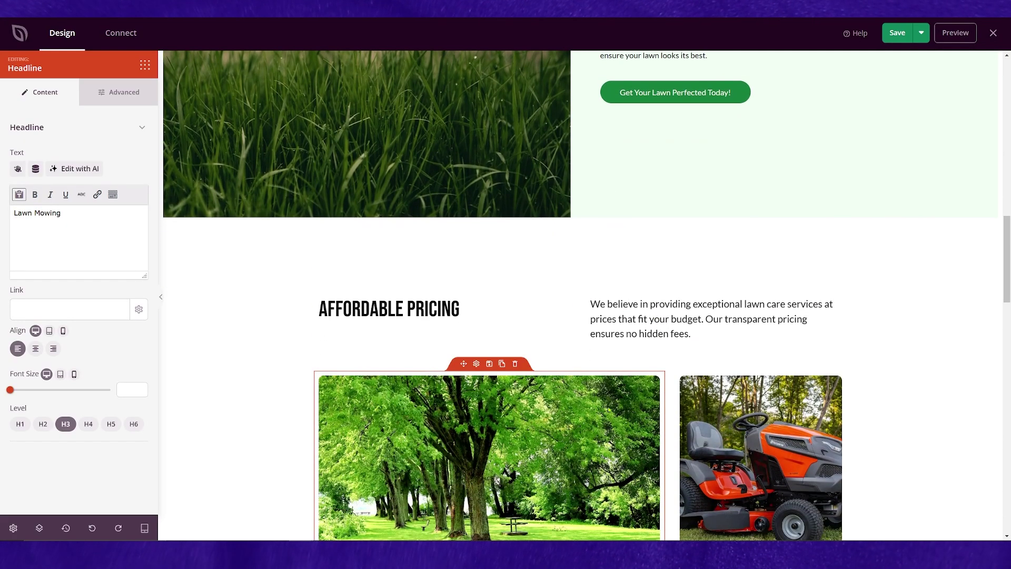
pyautogui.scroll(-3, 609, 406)
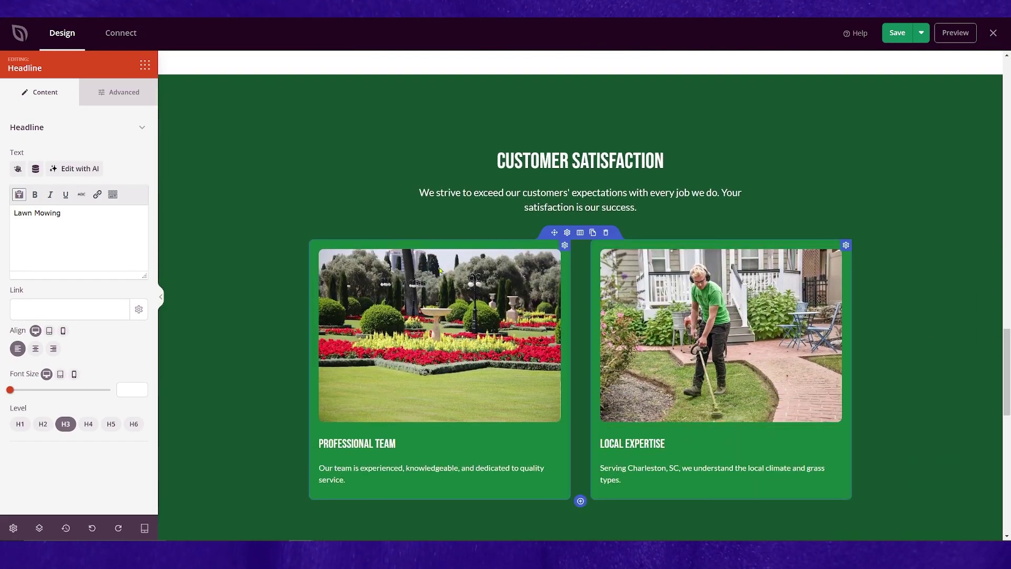
pyautogui.click(216, 167)
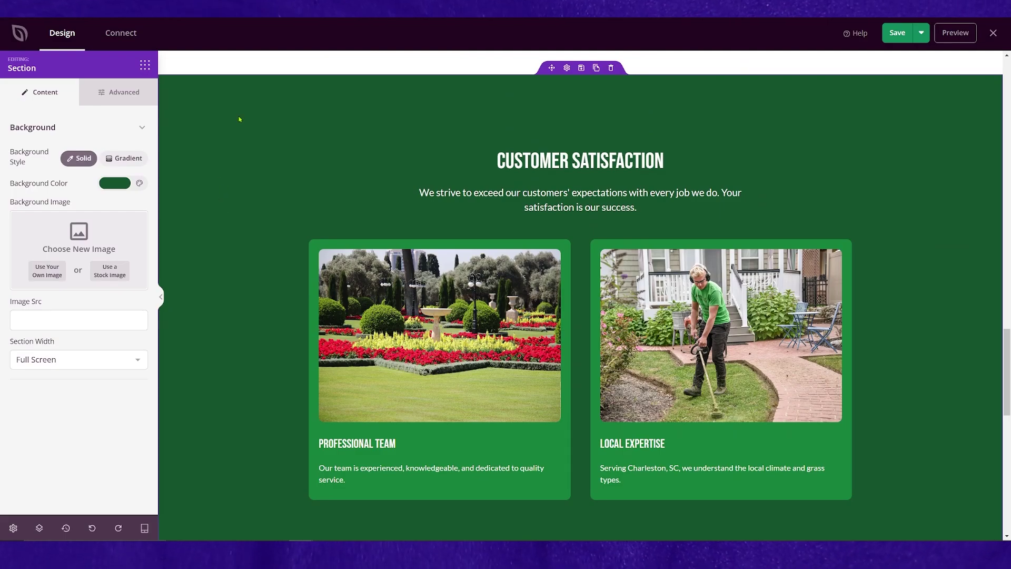
pyautogui.scroll(-3, 229, 274)
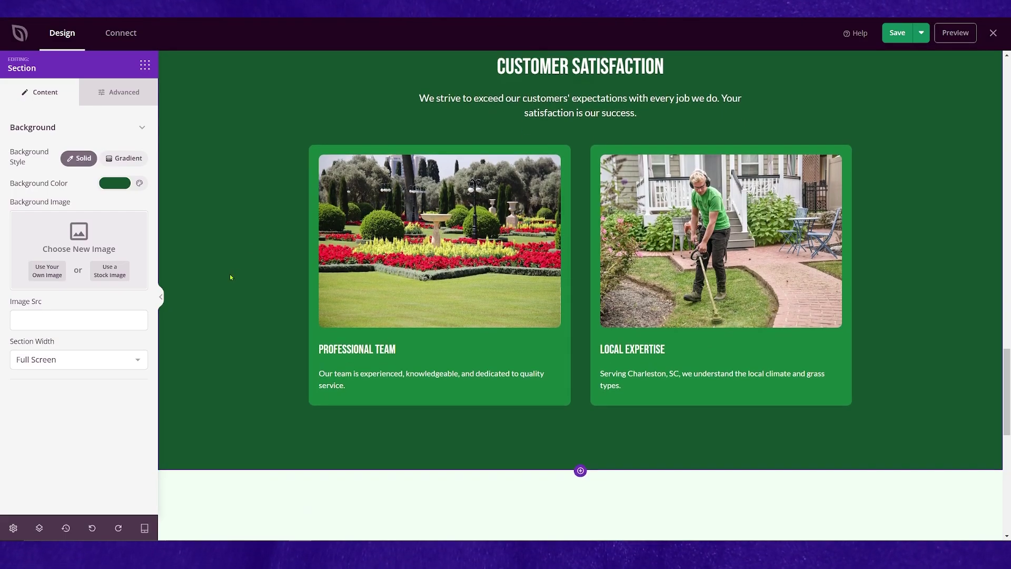
pyautogui.scroll(2, 230, 274)
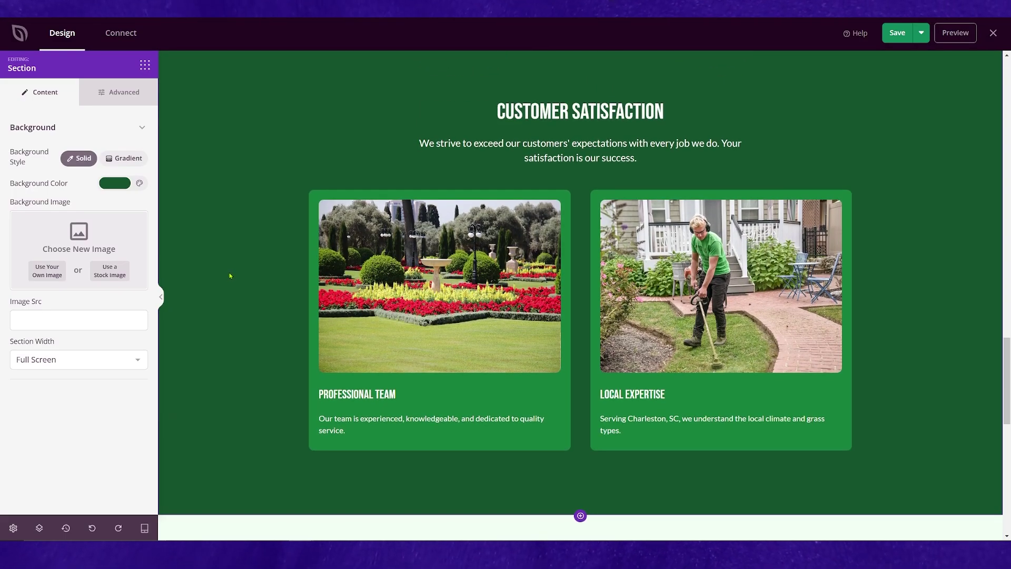
pyautogui.click(120, 184)
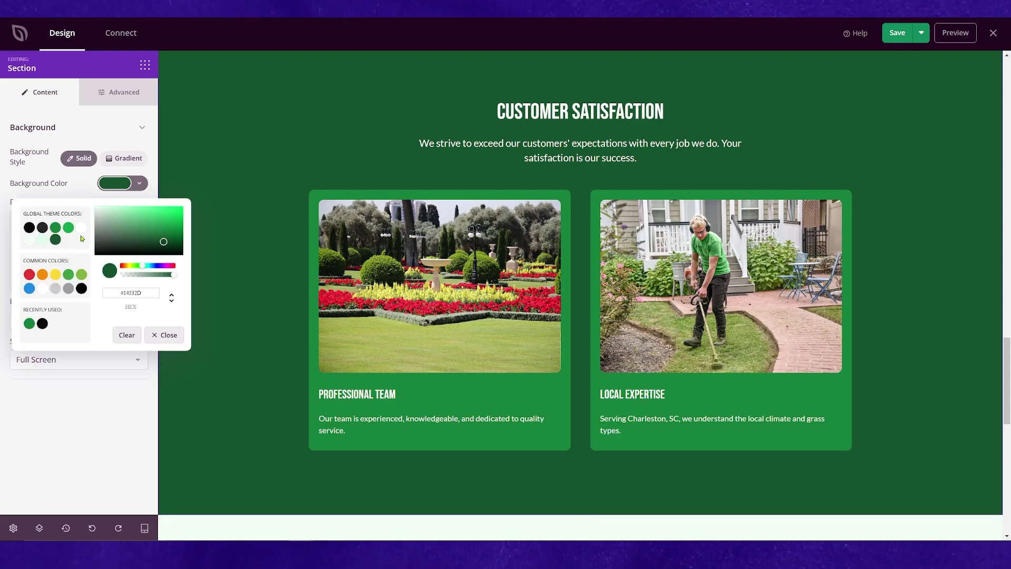
pyautogui.click(29, 288)
pyautogui.moveTo(184, 215); pyautogui.dragTo(175, 235)
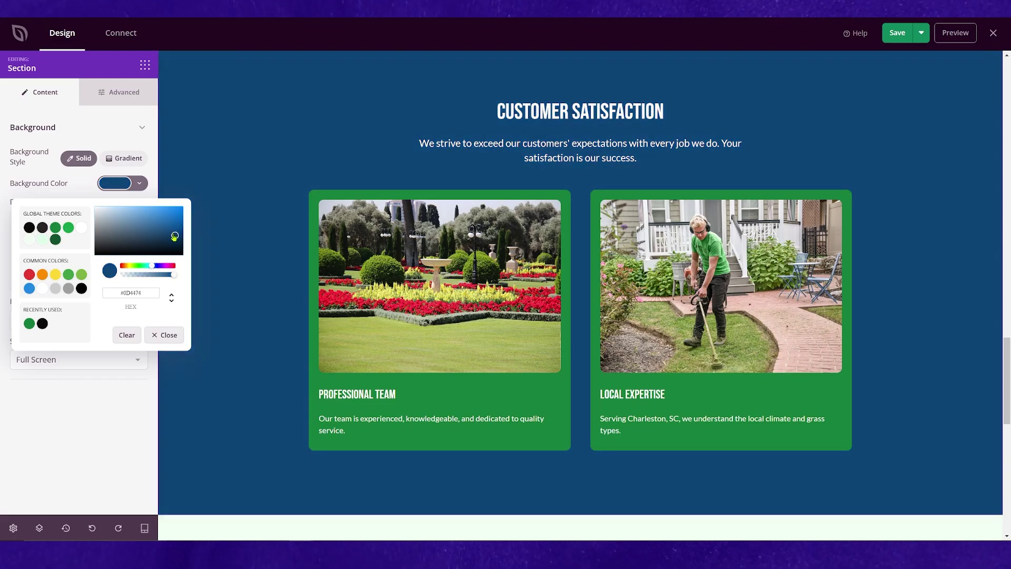
pyautogui.click(167, 339)
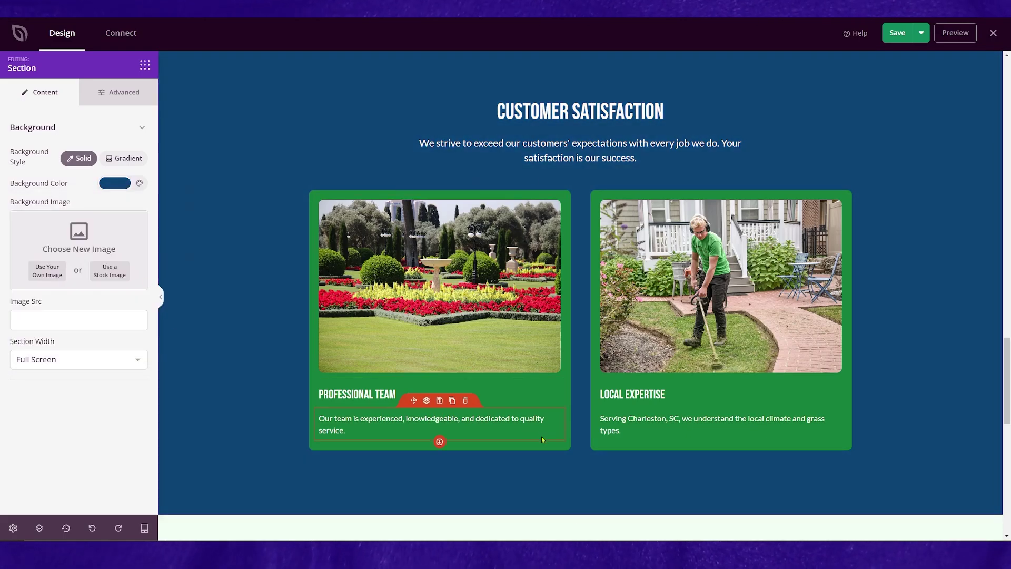
# Inspect the settings of the row holding the Customer Satisfaction cards and of the Professional Team image.
pyautogui.click(542, 450)
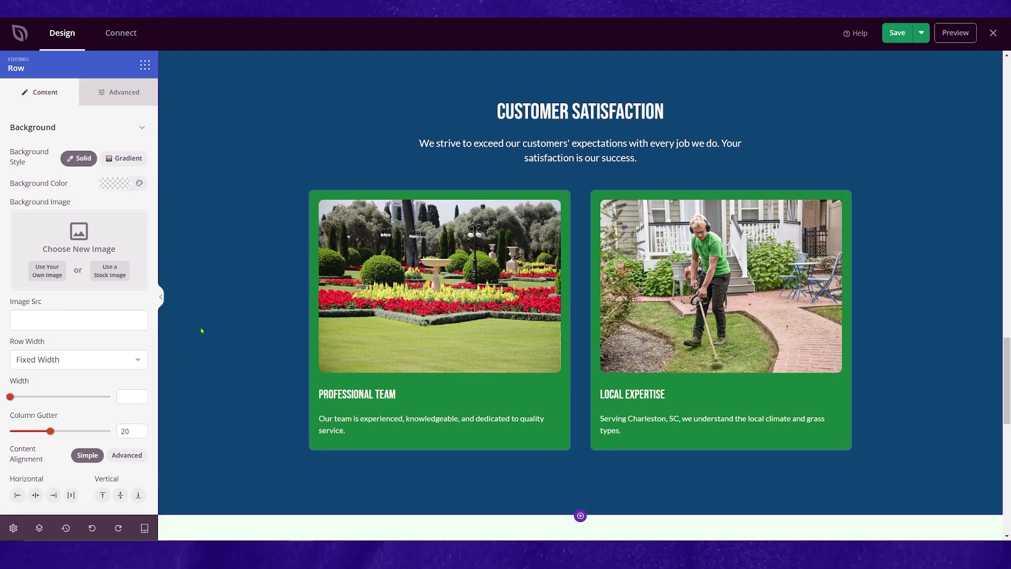
pyautogui.scroll(-1, 102, 327)
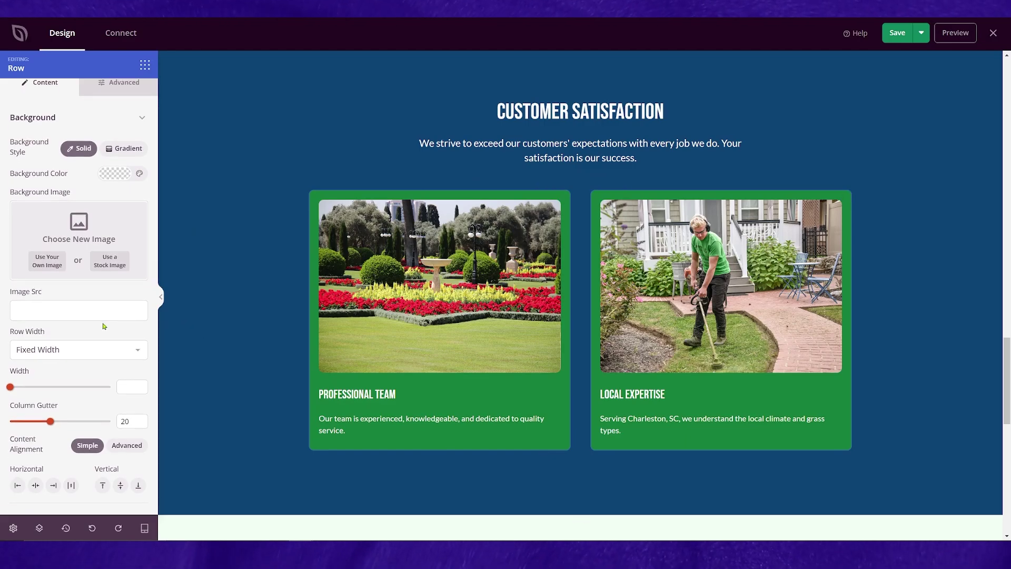
pyautogui.click(474, 279)
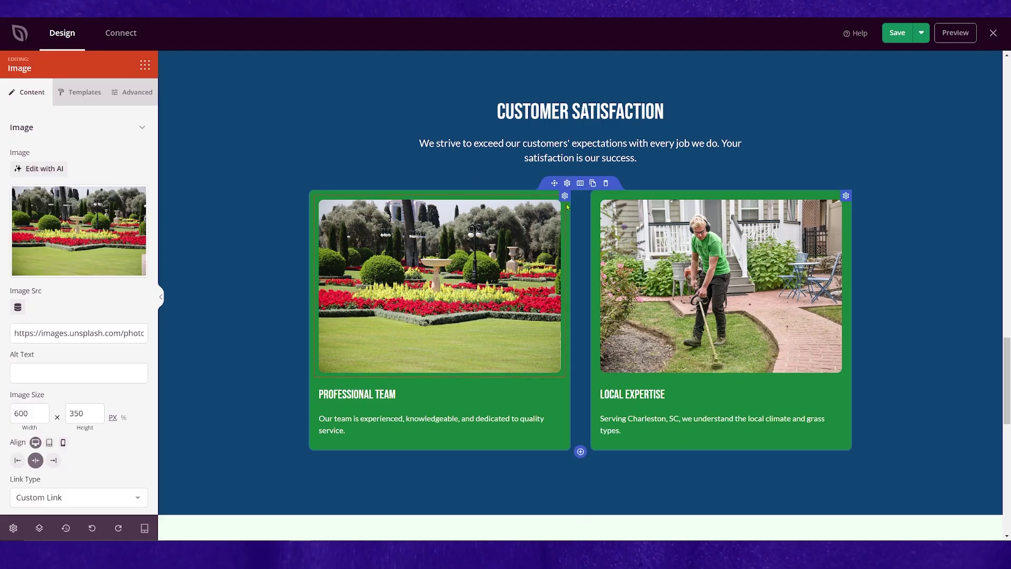
pyautogui.click(568, 207)
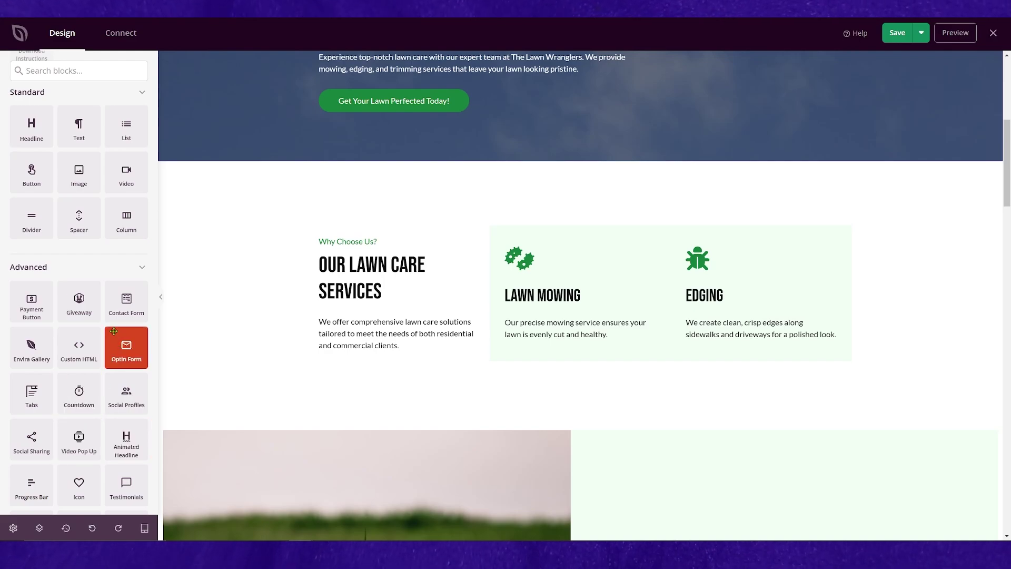
# Add a Video Pop Up block beneath the lawn care services content and play its sample video.
pyautogui.scroll(2, 87, 322)
pyautogui.scroll(-3, 86, 286)
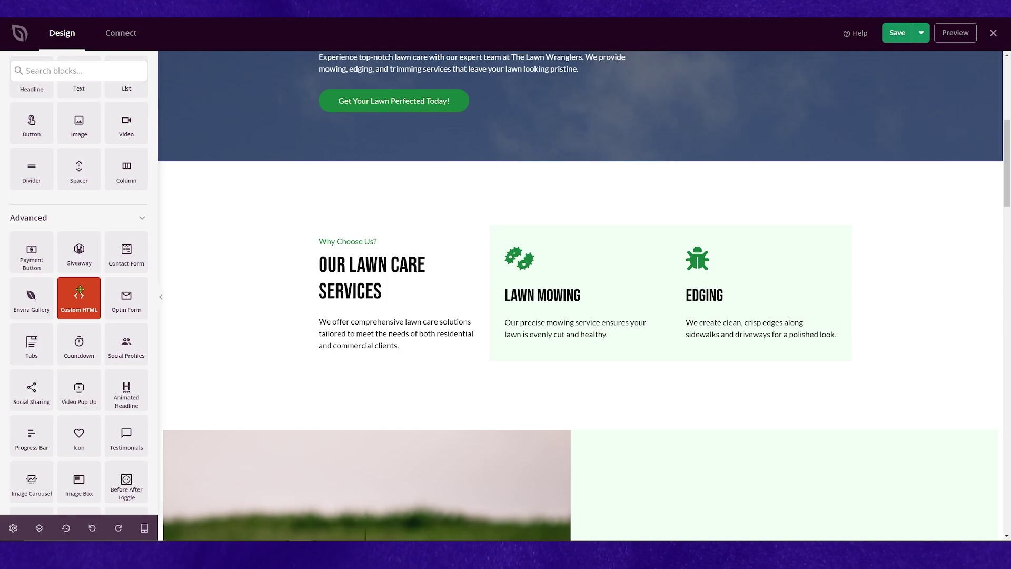
pyautogui.moveTo(80, 289); pyautogui.dragTo(180, 377)
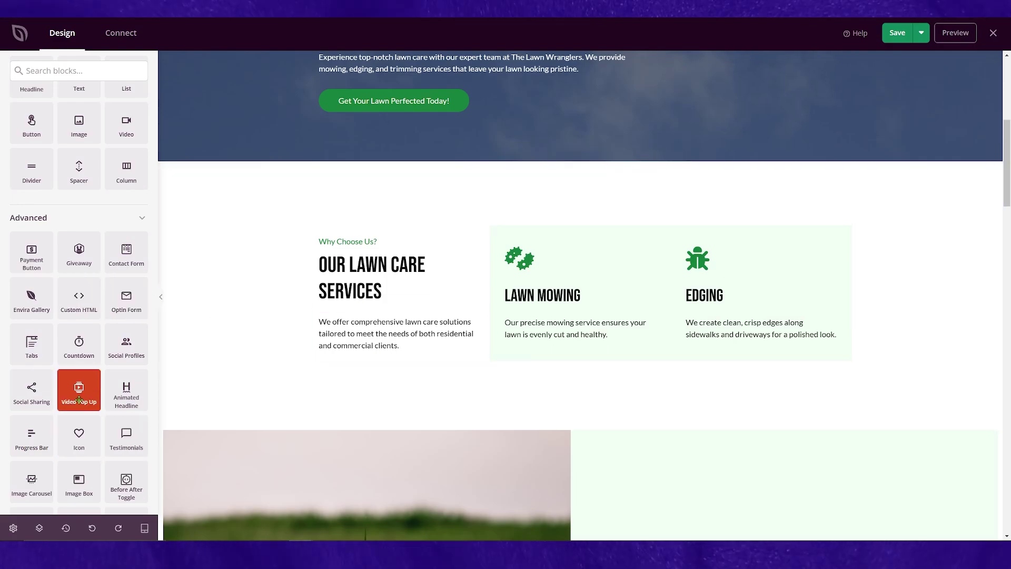
pyautogui.moveTo(74, 388); pyautogui.dragTo(575, 379)
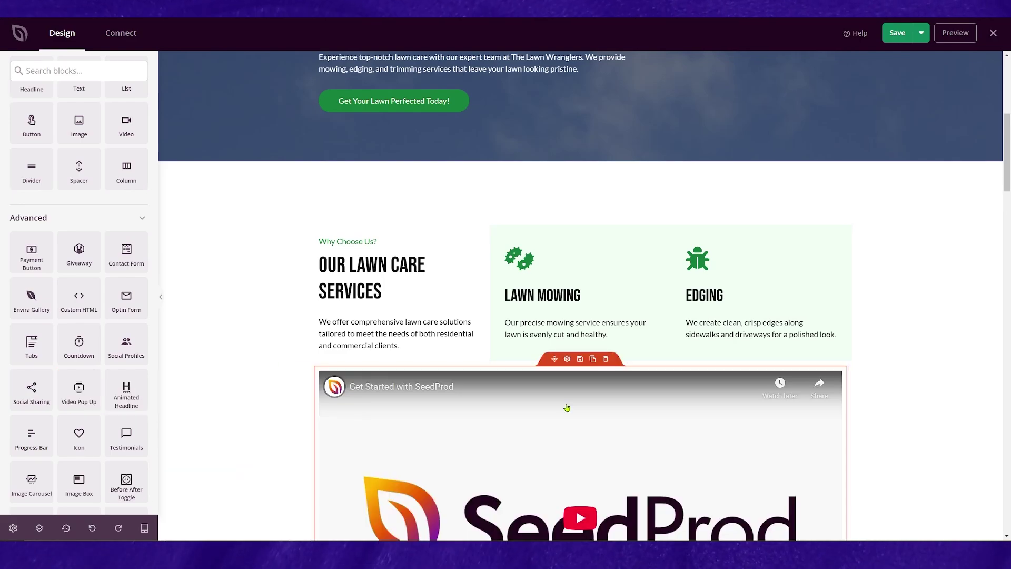
pyautogui.scroll(-3, 566, 413)
pyautogui.scroll(-2, 547, 421)
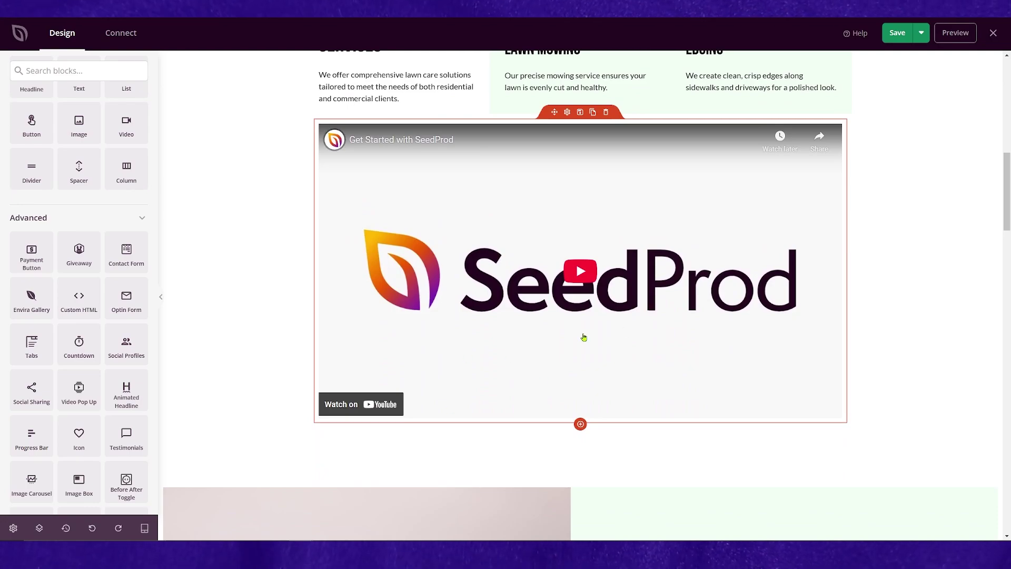
pyautogui.click(512, 318)
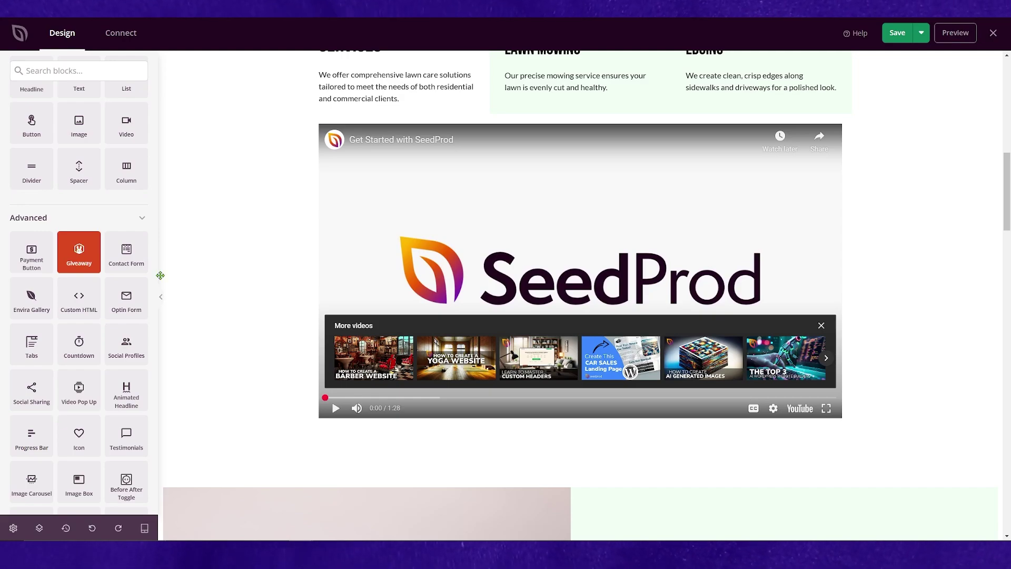
# Try a Giveaway block above the hero headline and delete it again.
pyautogui.scroll(10, 160, 276)
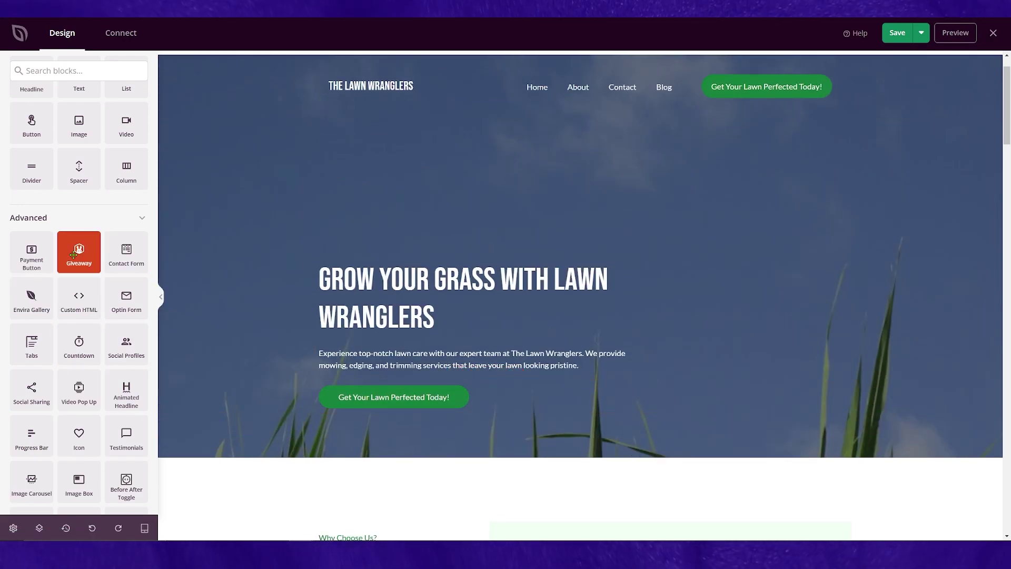
pyautogui.moveTo(73, 255); pyautogui.dragTo(599, 267)
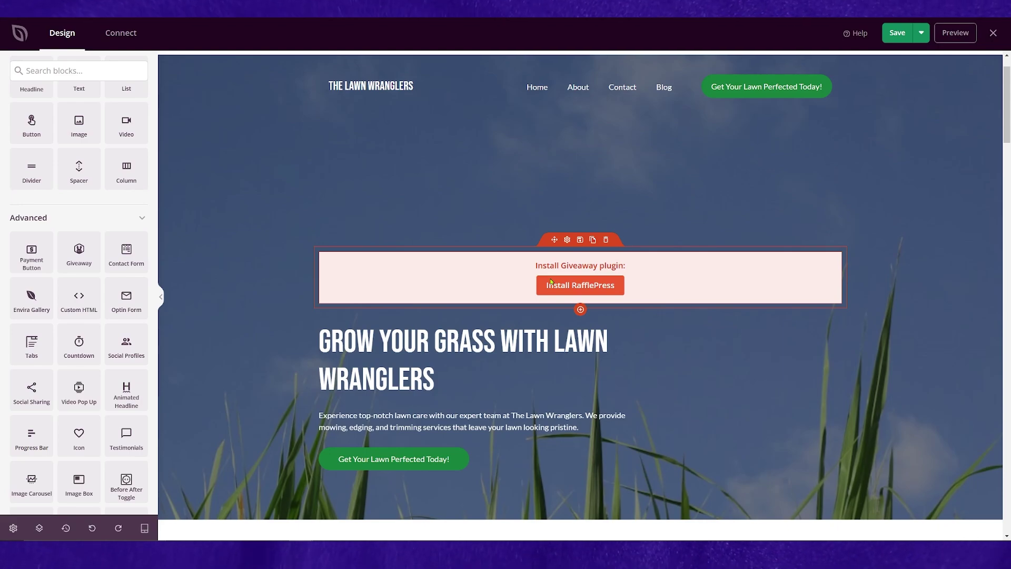
pyautogui.click(606, 240)
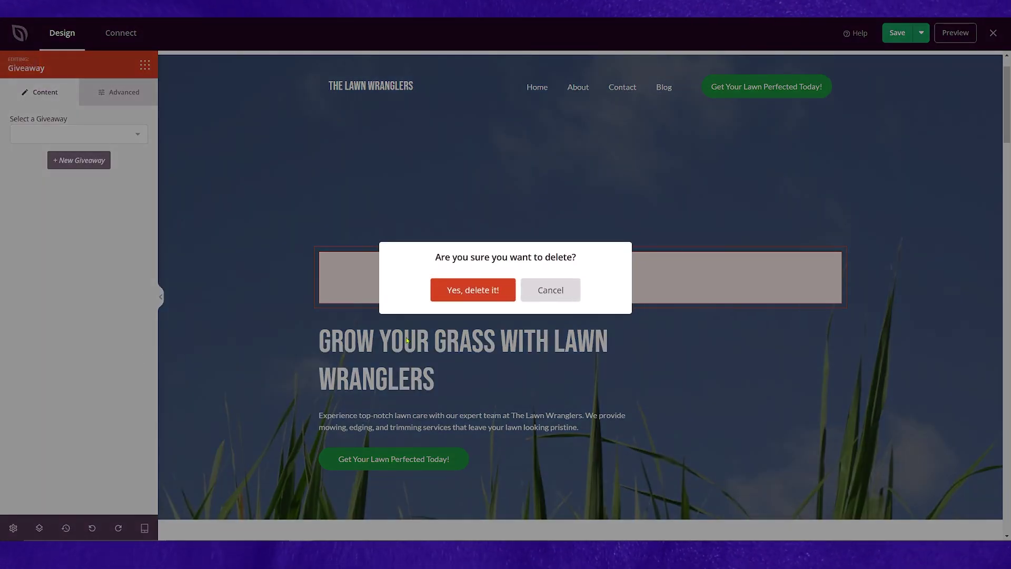
pyautogui.click(474, 298)
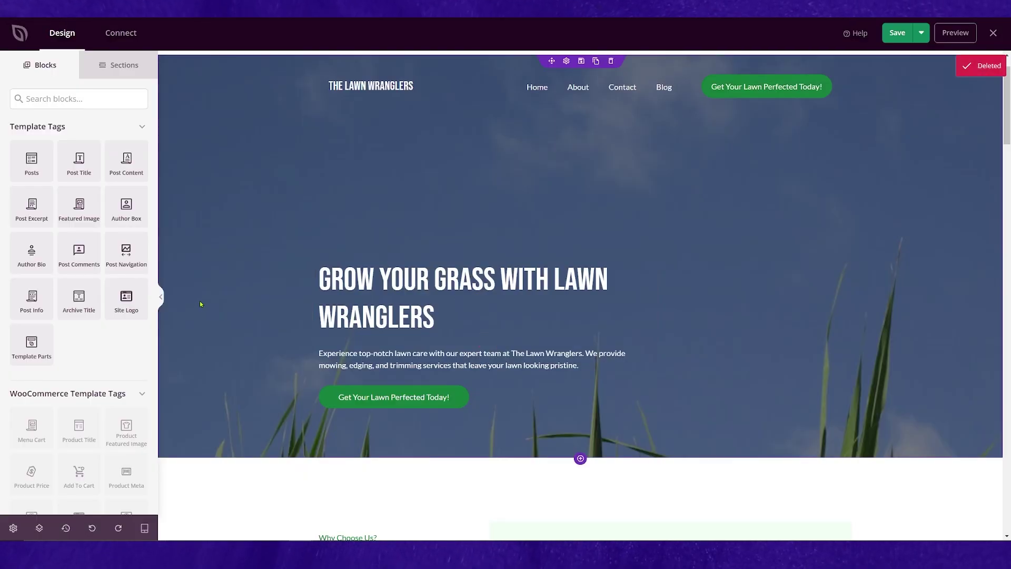
# Try an Image block above the hero headline, view its settings and delete it again.
pyautogui.scroll(-12, 68, 368)
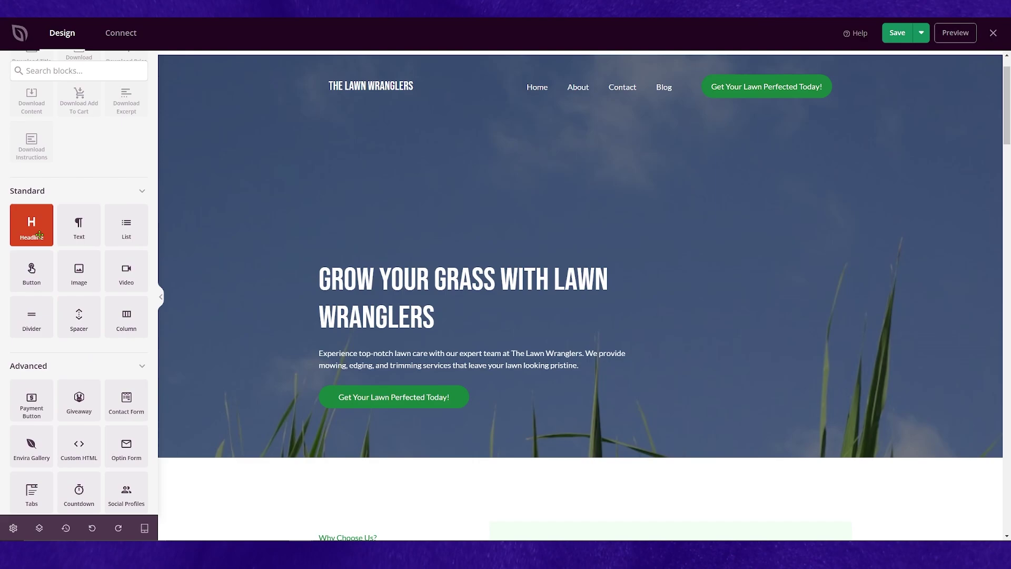
pyautogui.moveTo(81, 278); pyautogui.dragTo(498, 257)
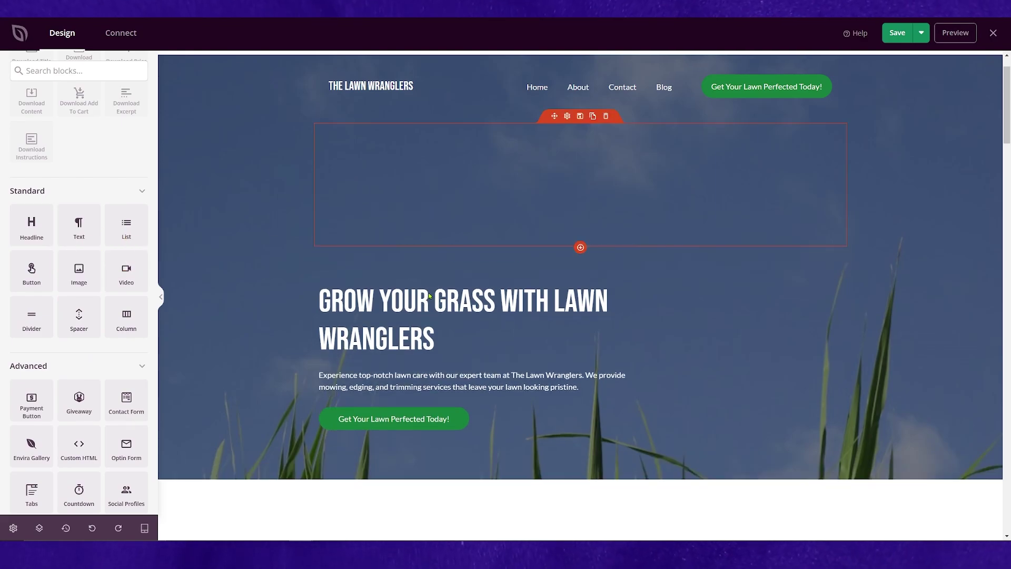
pyautogui.click(581, 324)
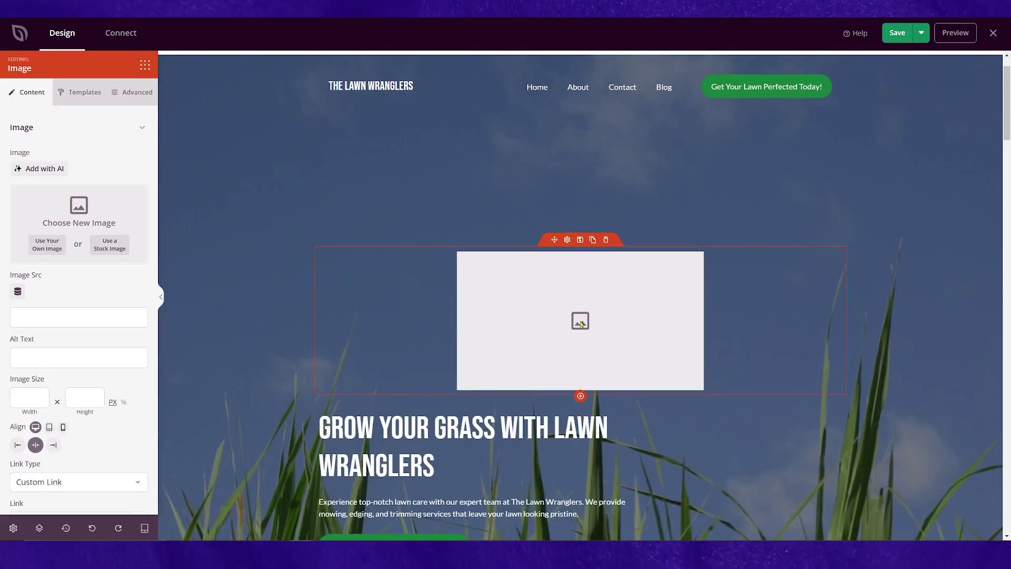
pyautogui.click(605, 241)
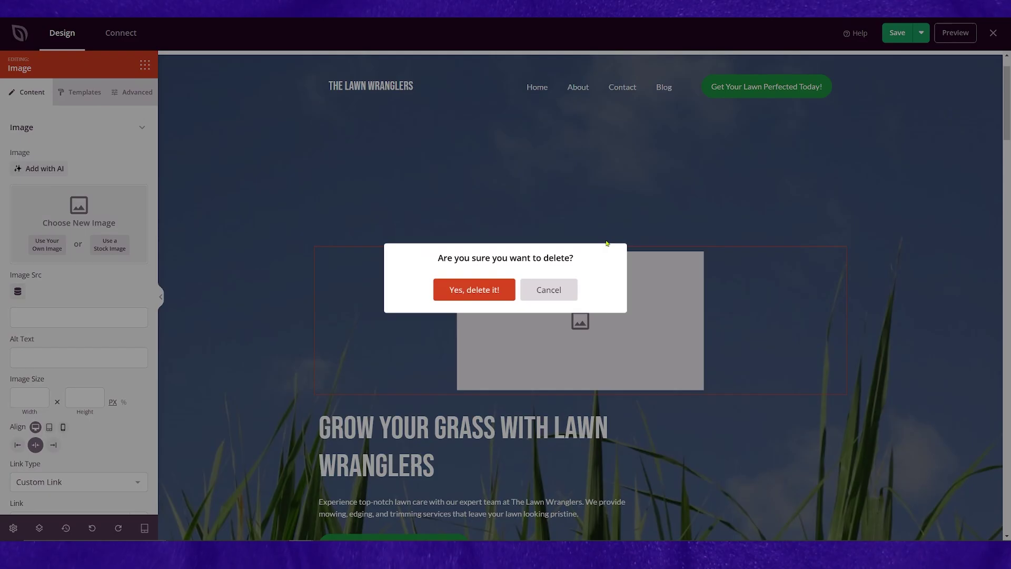
pyautogui.click(478, 289)
# Try a Countdown block above the hero headline and delete it again.
pyautogui.scroll(-12, 82, 383)
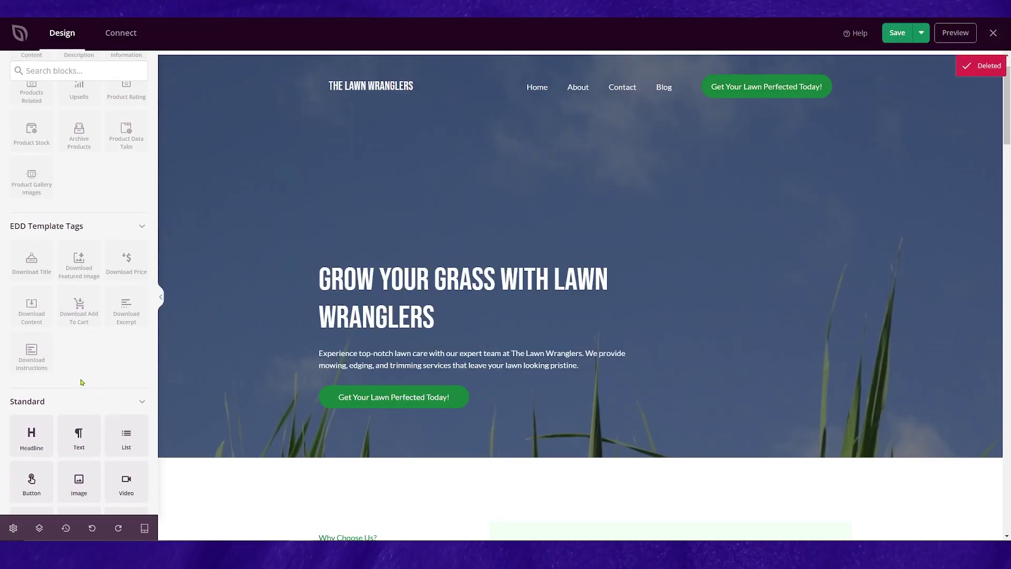
pyautogui.scroll(-5, 82, 383)
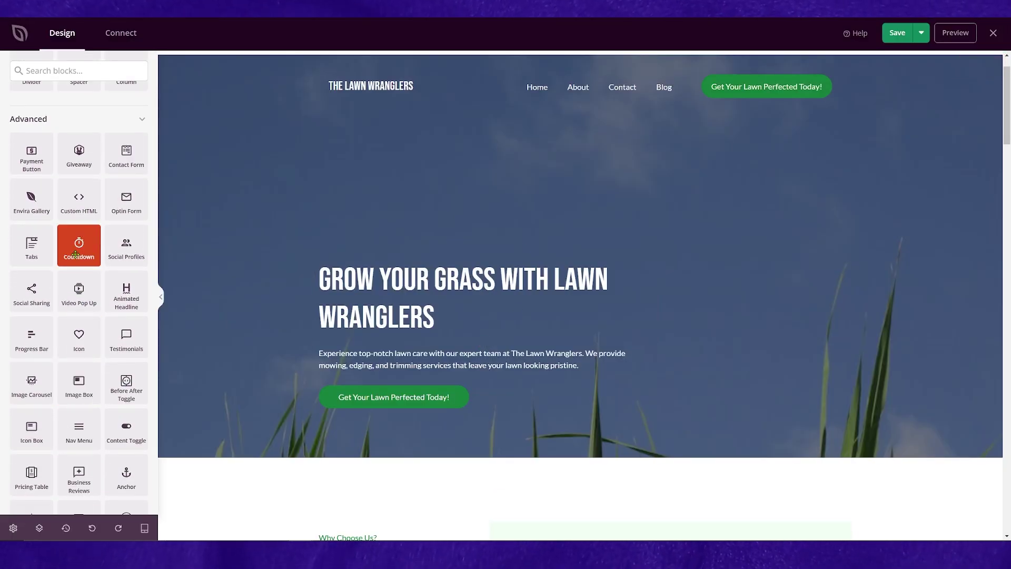
pyautogui.moveTo(75, 255); pyautogui.dragTo(489, 255)
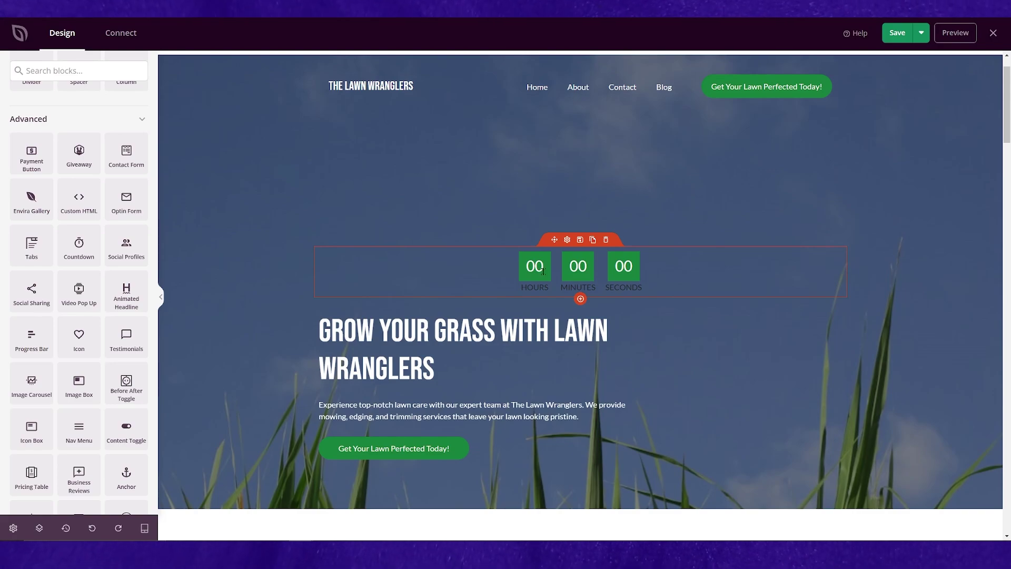
pyautogui.click(605, 240)
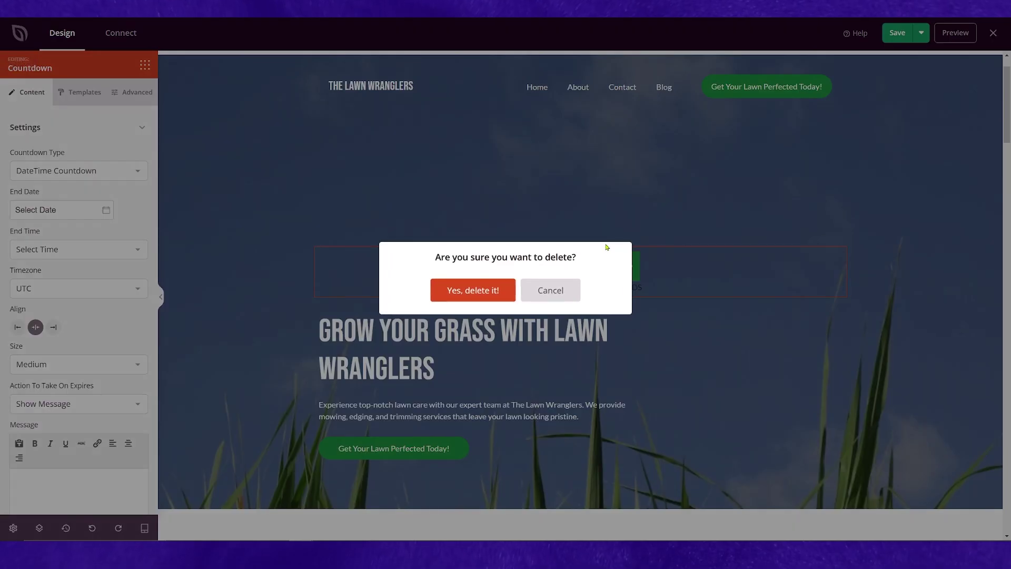
pyautogui.click(469, 289)
# Review the homepage from the services section and its video down through pricing, customer satisfaction and testimonials.
pyautogui.scroll(-5, 650, 307)
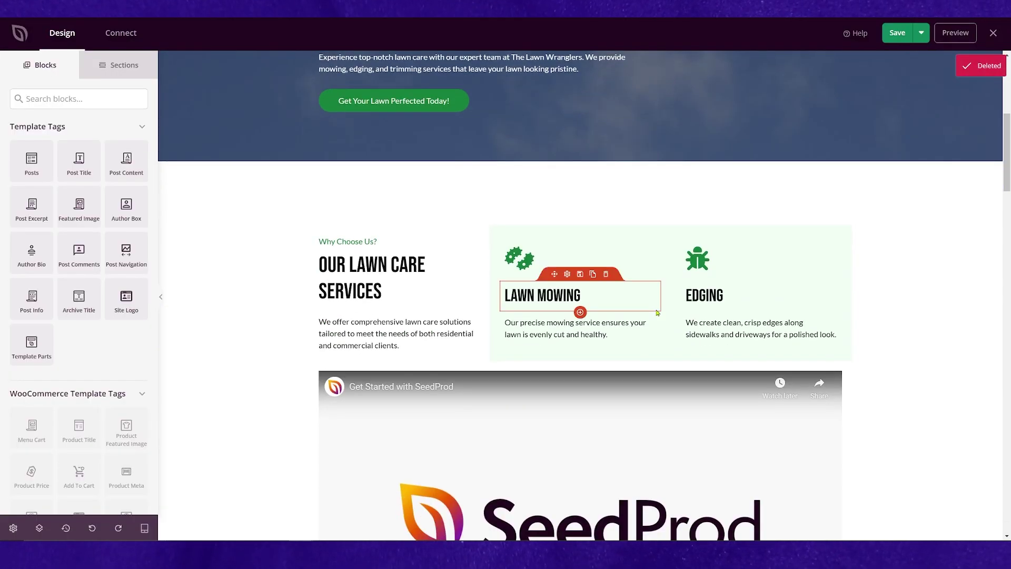
pyautogui.scroll(-3, 580, 295)
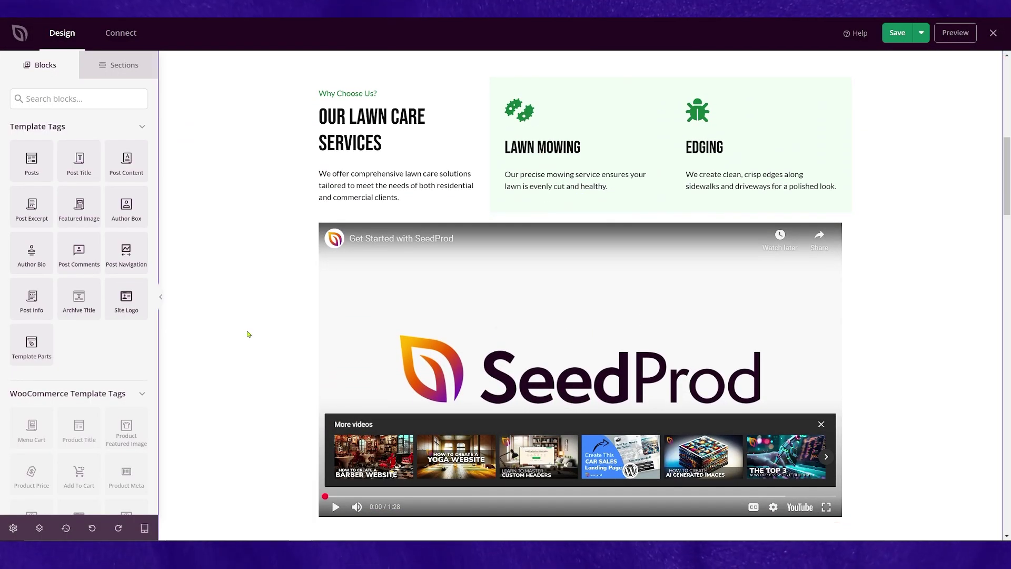
pyautogui.scroll(-8, 248, 334)
pyautogui.scroll(-3, 277, 344)
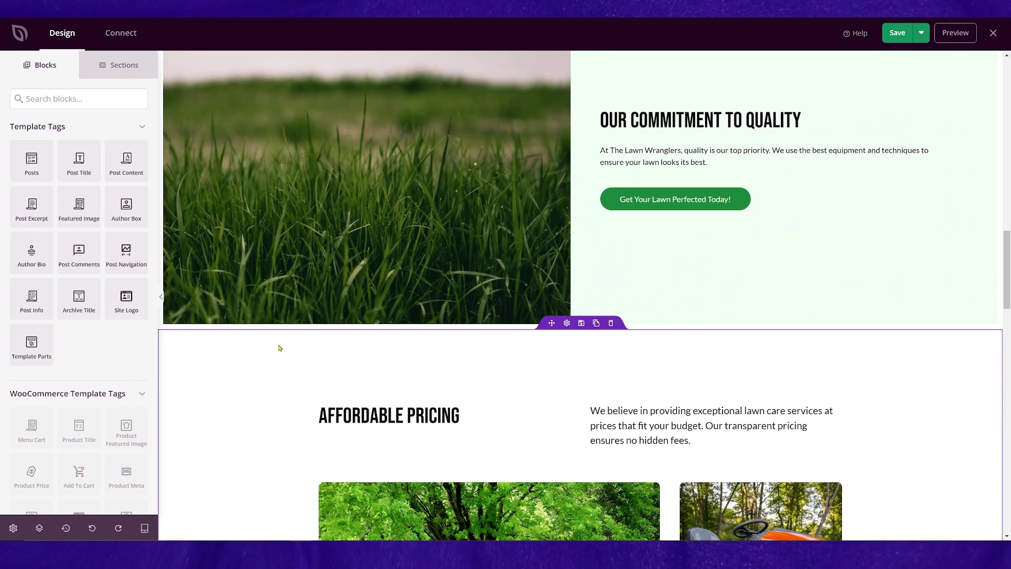
pyautogui.scroll(-5, 287, 351)
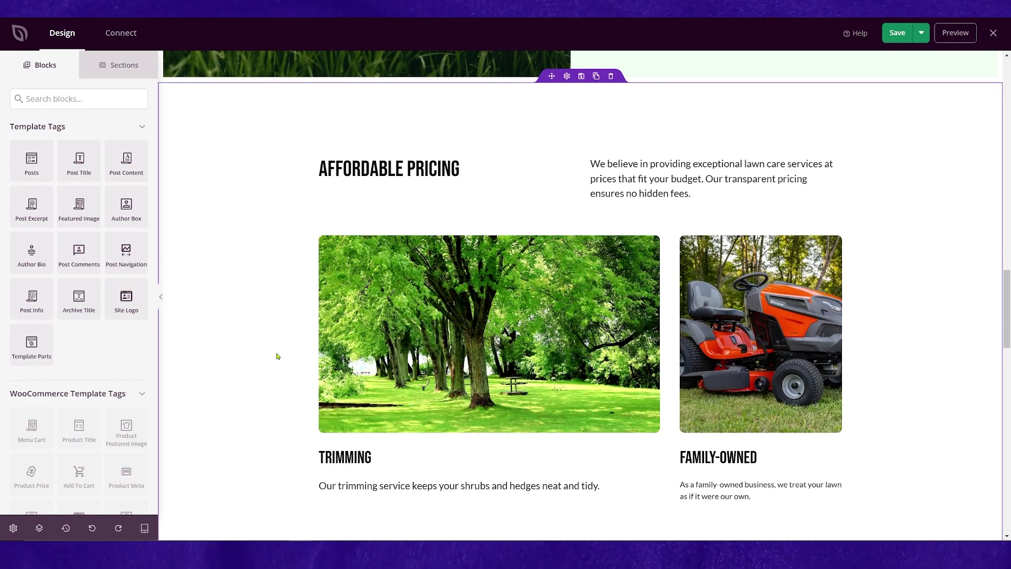
pyautogui.scroll(-5, 519, 359)
pyautogui.scroll(-5, 509, 374)
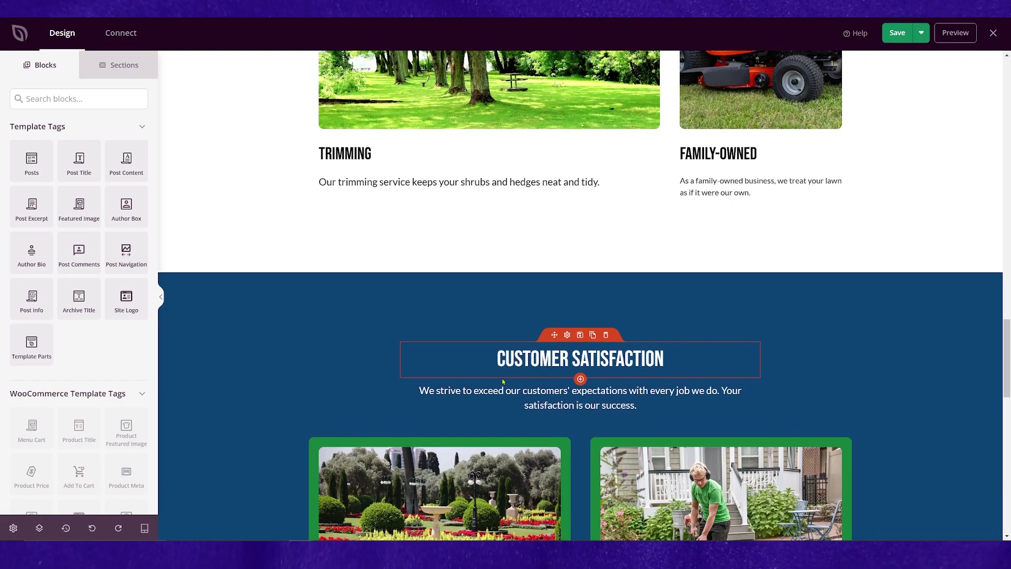
pyautogui.scroll(-4, 482, 384)
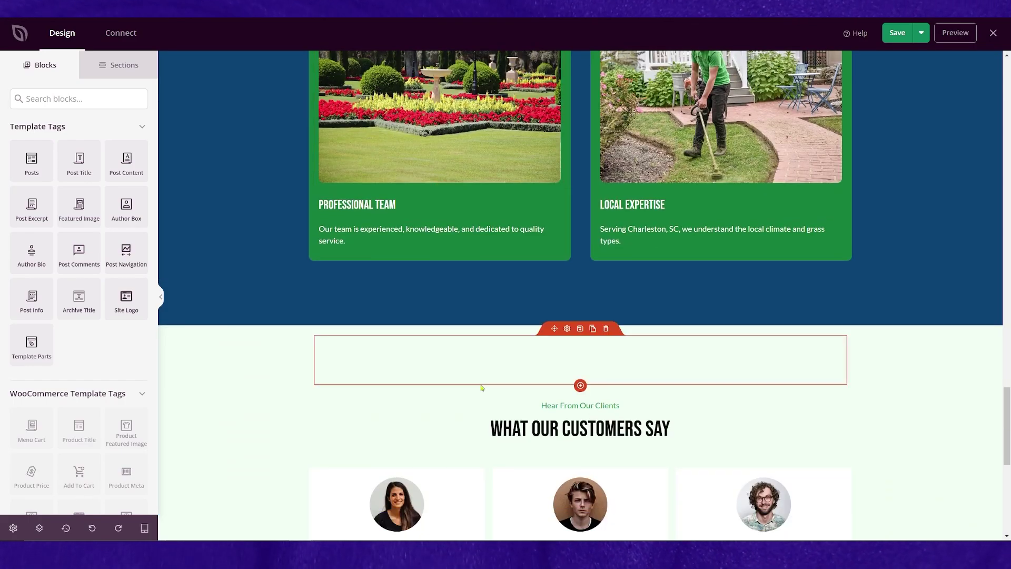
pyautogui.scroll(-8, 481, 383)
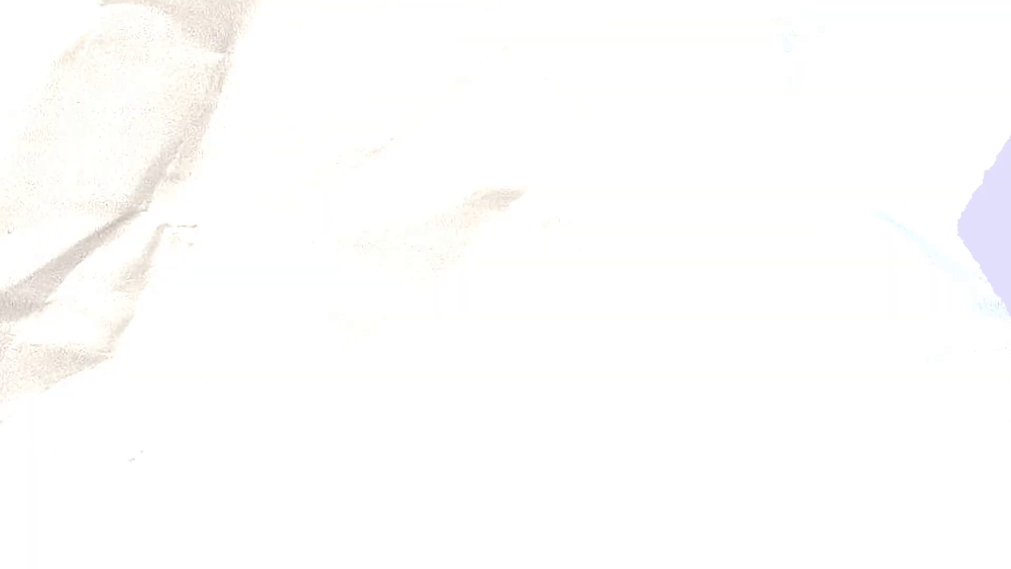